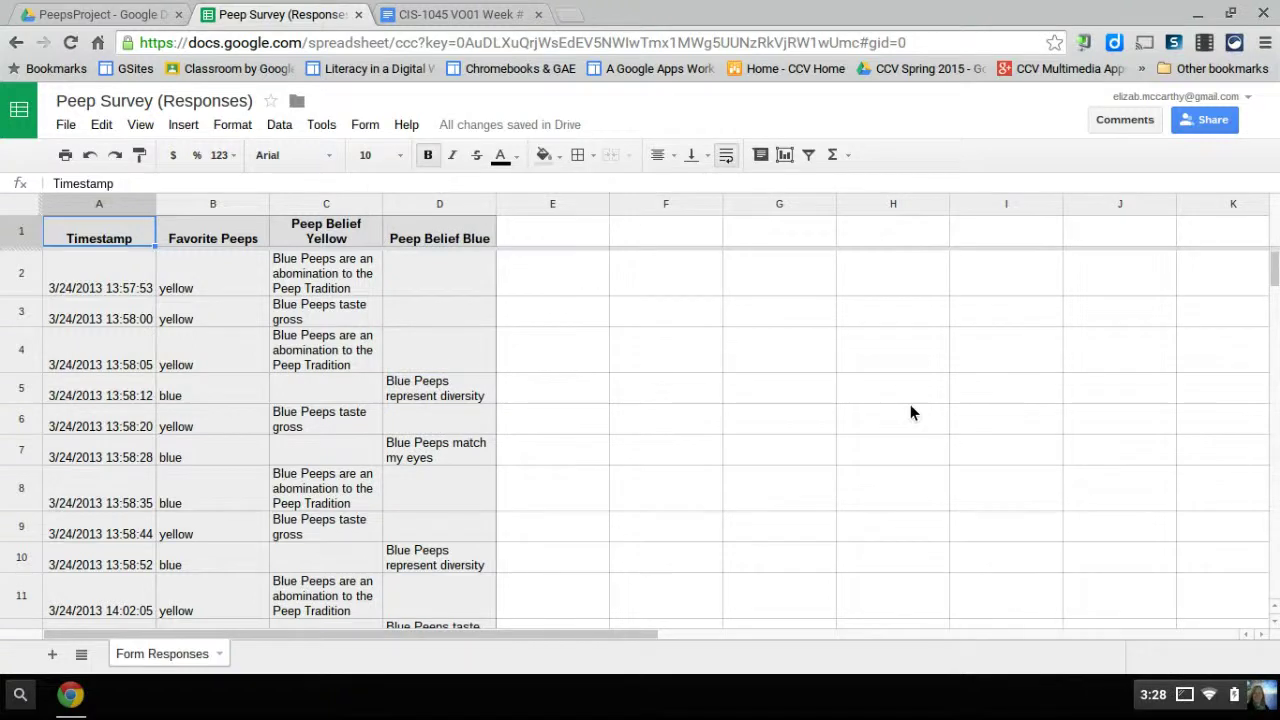
Step: Return from the PeepsProject folder to the Peep Survey responses spreadsheet
{"action": "left_click", "coordinate": [110, 14]}
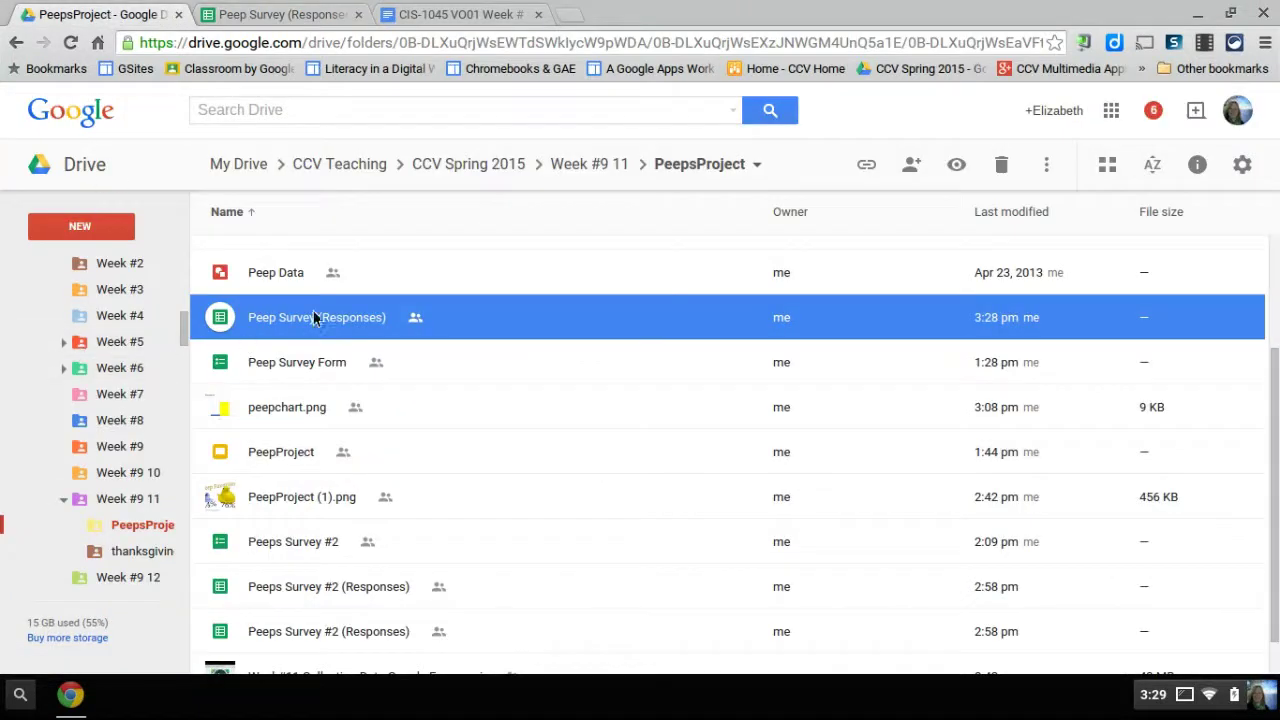
{"action": "left_click", "coordinate": [293, 17]}
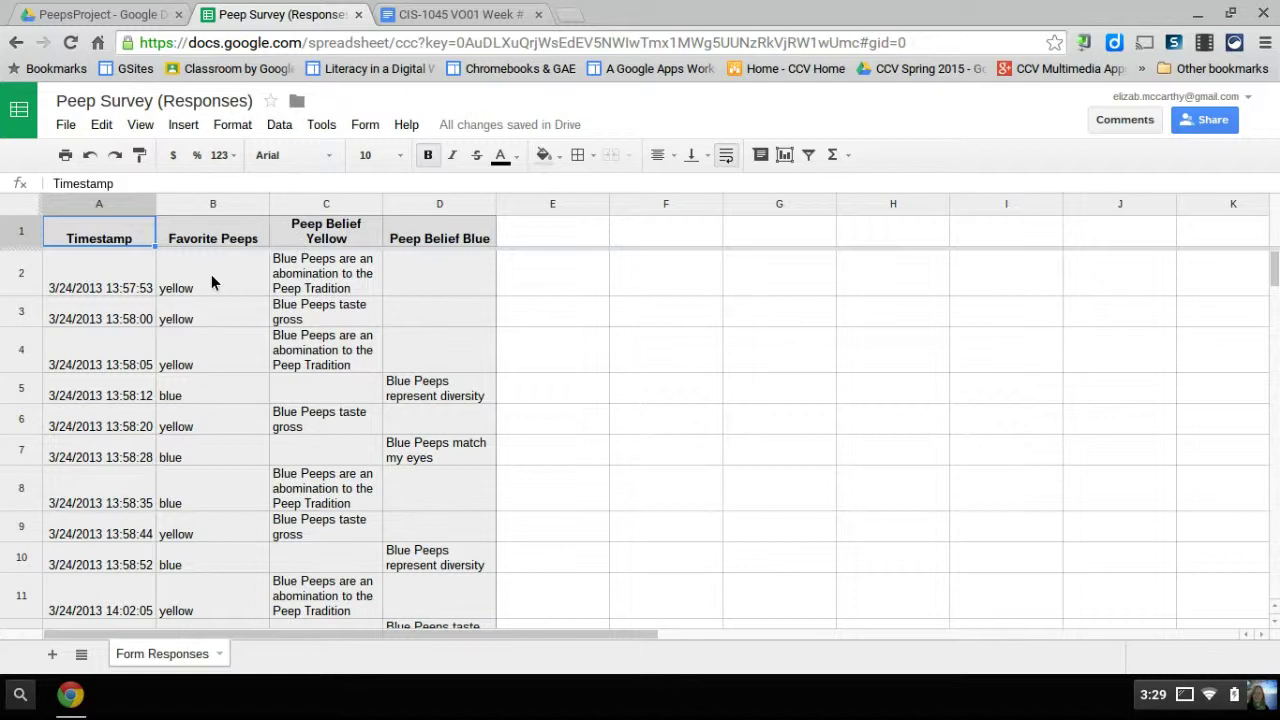
{"action": "scroll", "coordinate": [228, 290], "scroll_direction": "down", "scroll_amount": 1}
{"action": "scroll", "coordinate": [228, 286], "scroll_direction": "down", "scroll_amount": 10}
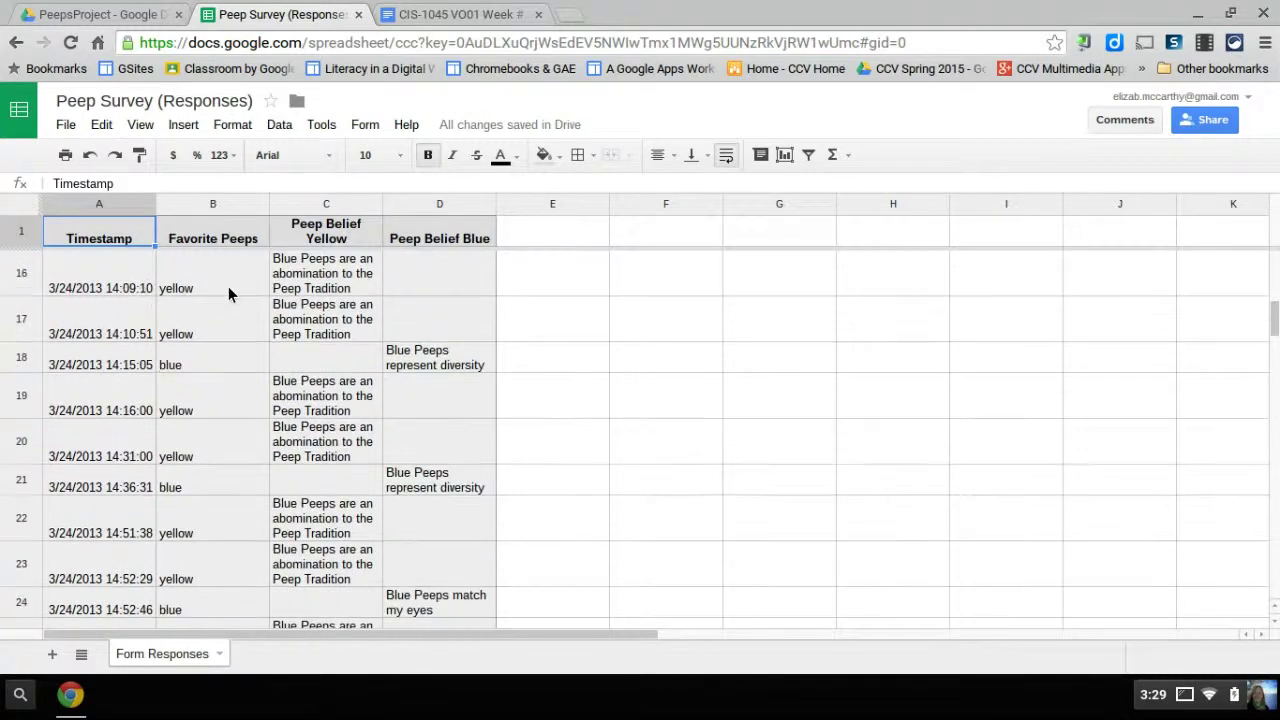
Step: Create Pivot Table 1 from the 'Form Responses'!A1:D54 data
{"action": "scroll", "coordinate": [228, 286], "scroll_direction": "up", "scroll_amount": 8}
{"action": "scroll", "coordinate": [228, 286], "scroll_direction": "up", "scroll_amount": 2}
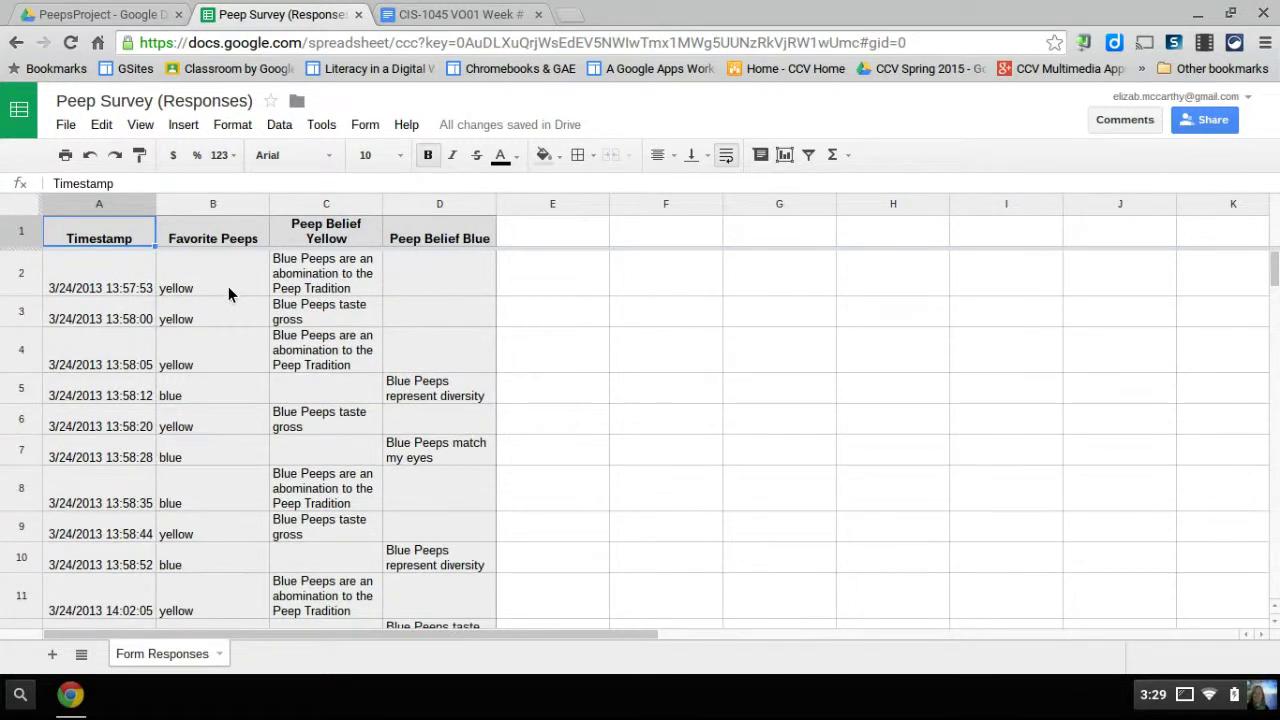
{"action": "left_click", "coordinate": [279, 125]}
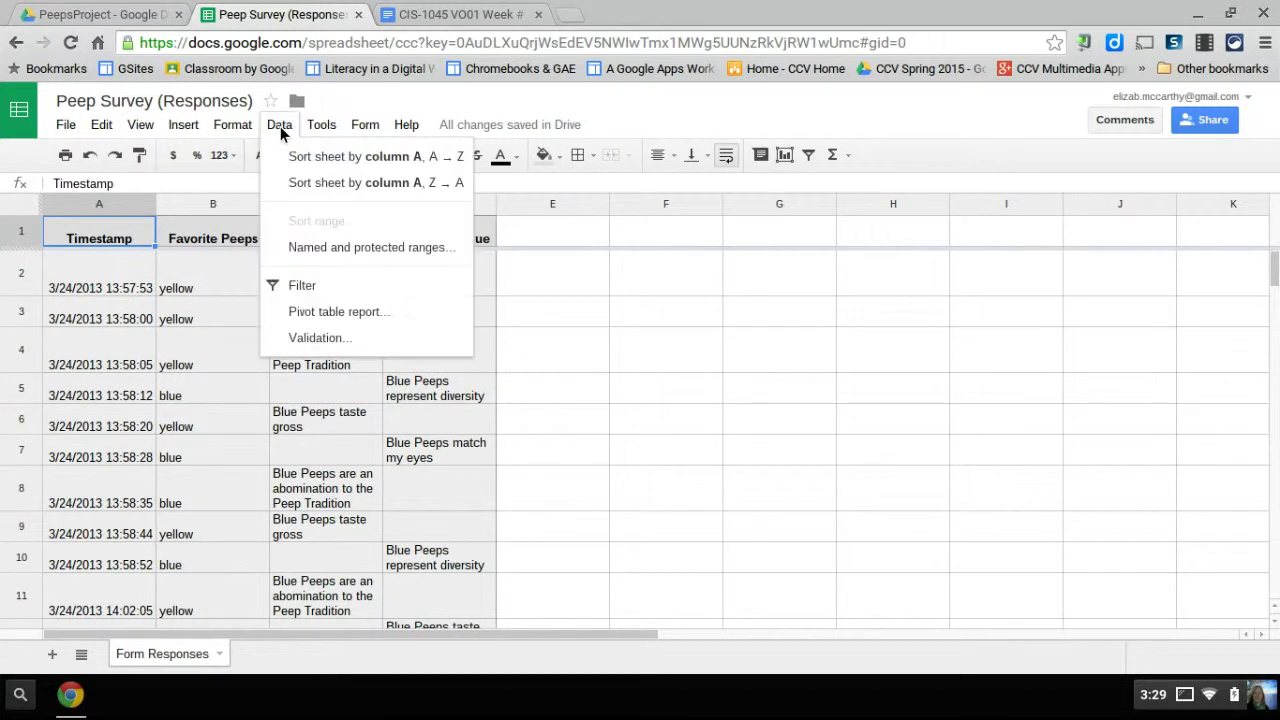
{"action": "left_click", "coordinate": [316, 311]}
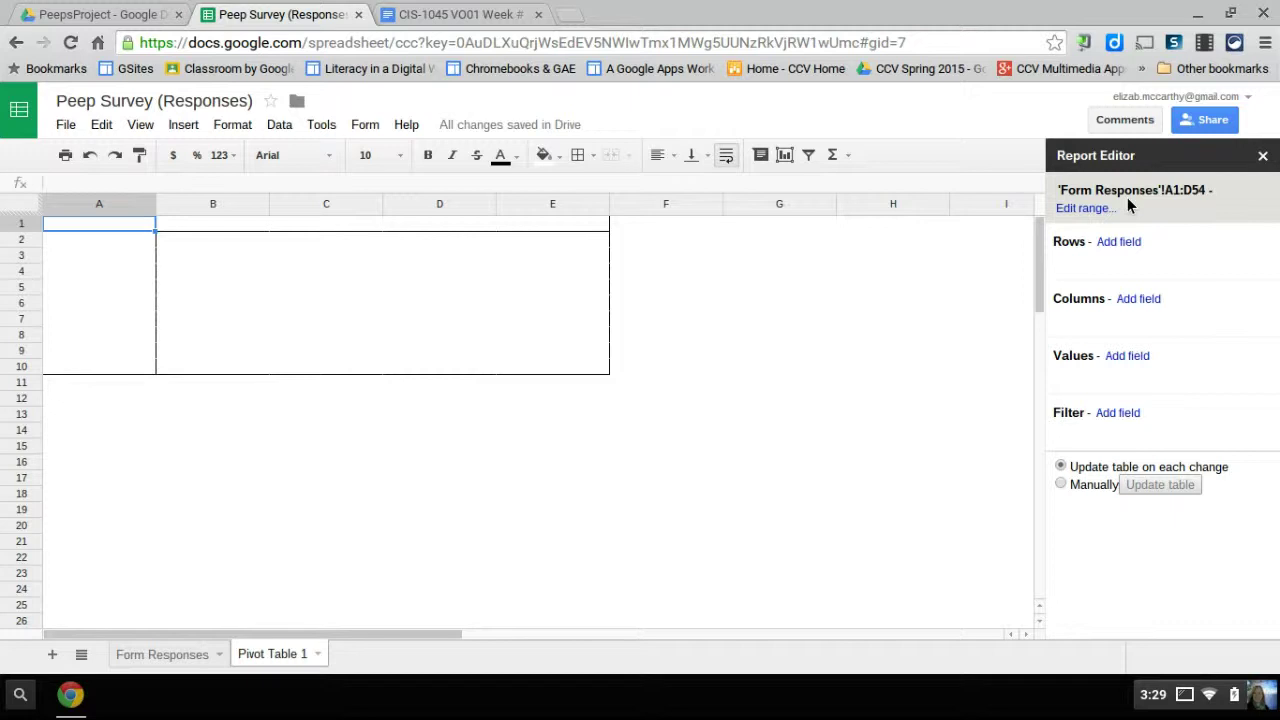
Step: Change the pivot table's source range from A1:D54 to 'Form Responses'!A1:D100
{"action": "left_click", "coordinate": [1088, 208]}
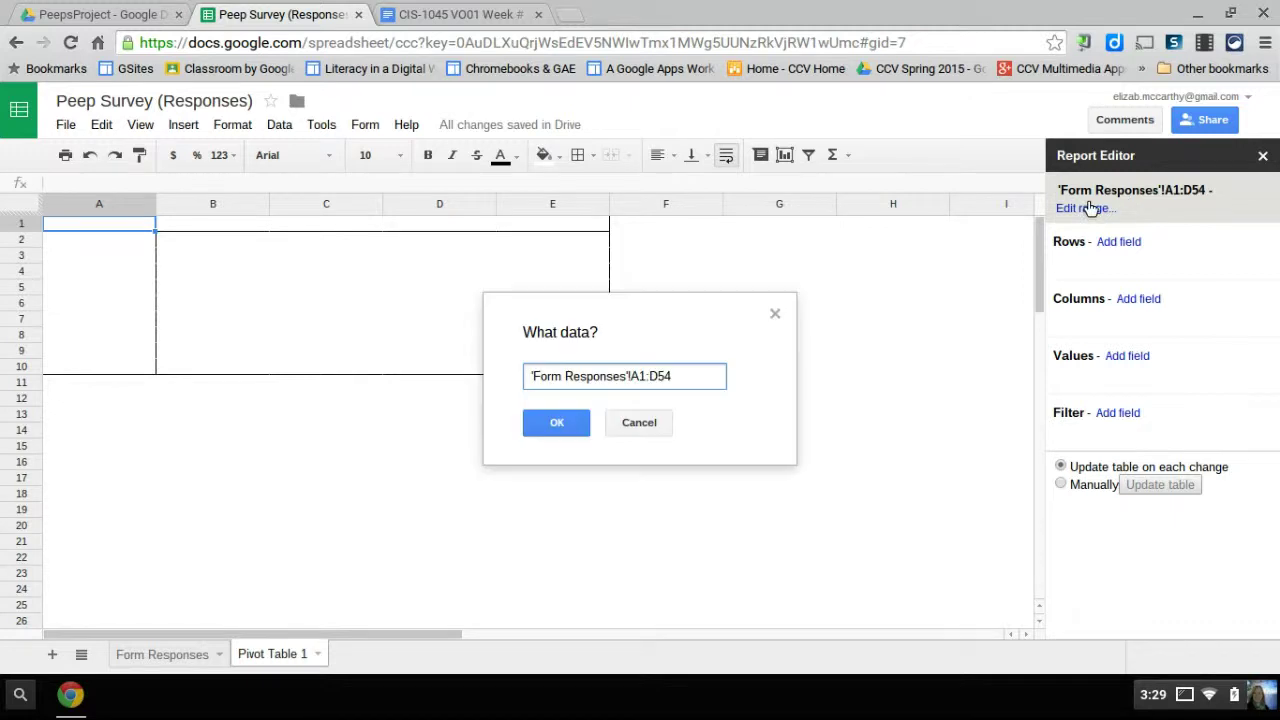
{"action": "left_click", "coordinate": [690, 375]}
{"action": "key", "text": "BackSpace"}
{"action": "key", "text": "BackSpace"}
{"action": "type", "text": "100"}
{"action": "left_click", "coordinate": [560, 422]}
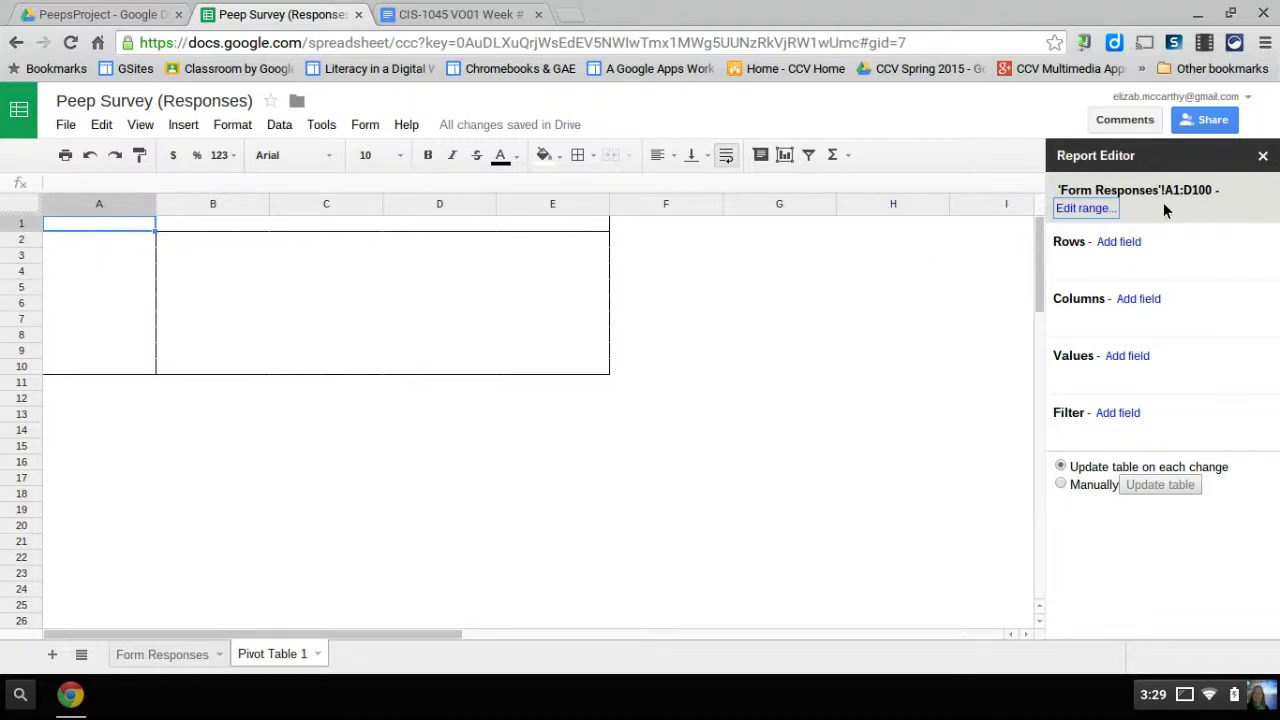
Step: Group pivot rows by Favorite Peeps and filter Favorite Peeps to exclude (Blanks)
{"action": "left_click", "coordinate": [1128, 243]}
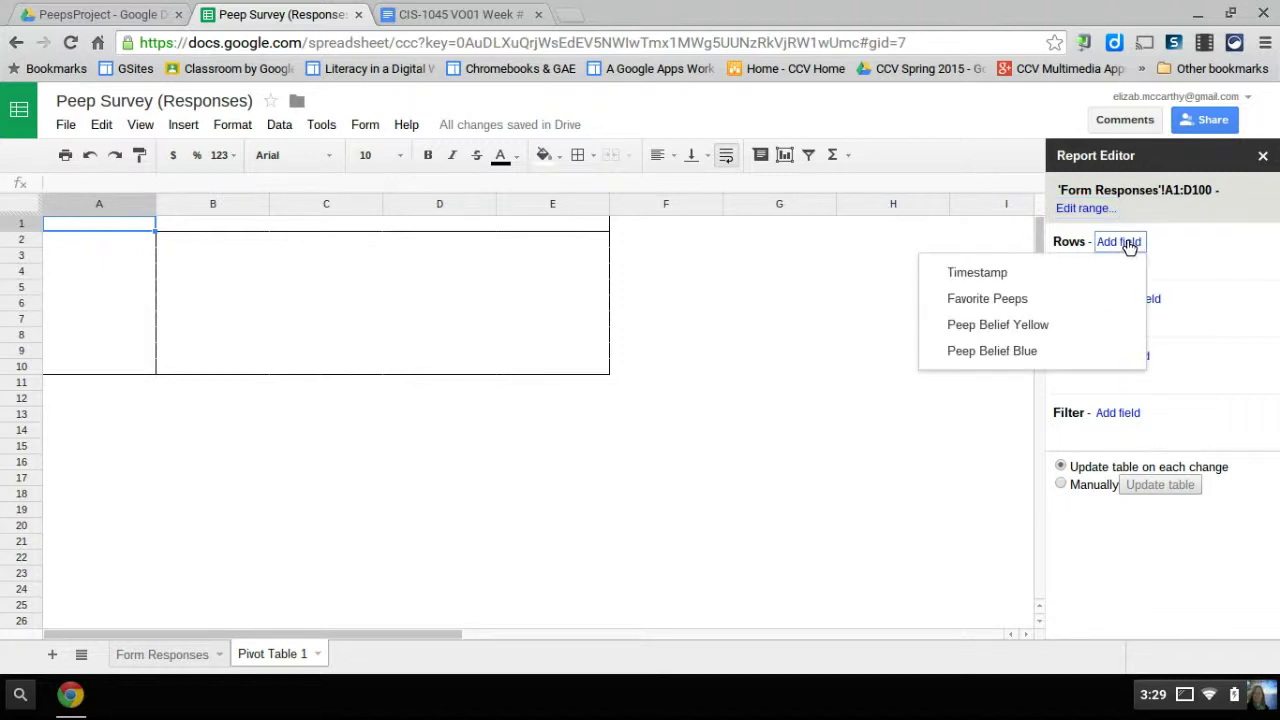
{"action": "left_click", "coordinate": [1031, 298]}
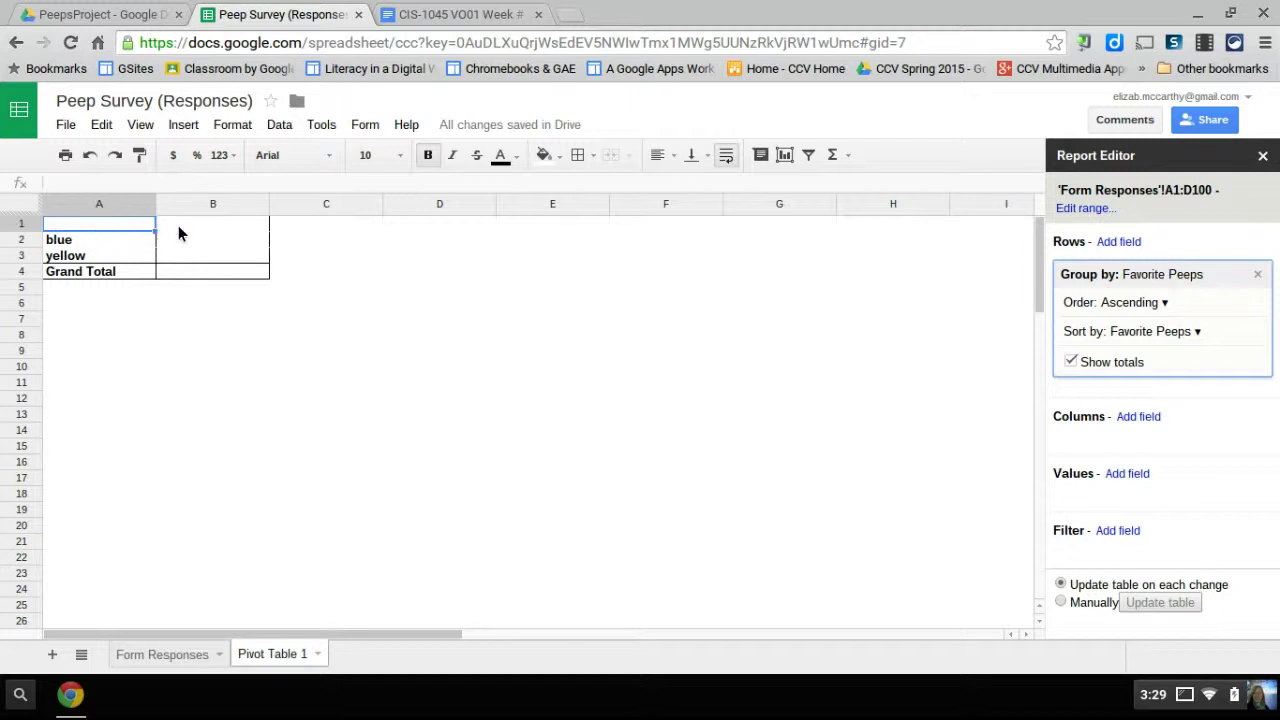
{"action": "left_click", "coordinate": [1116, 532]}
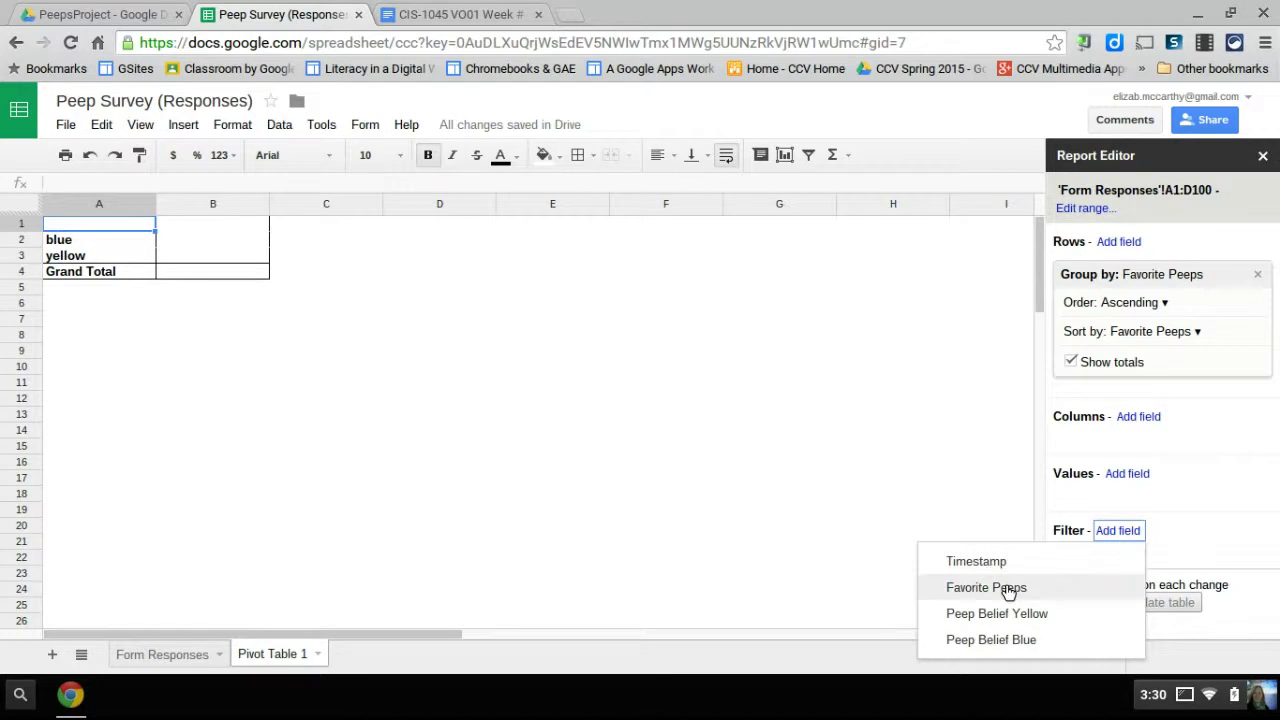
{"action": "left_click", "coordinate": [1006, 587]}
{"action": "left_click", "coordinate": [1128, 591]}
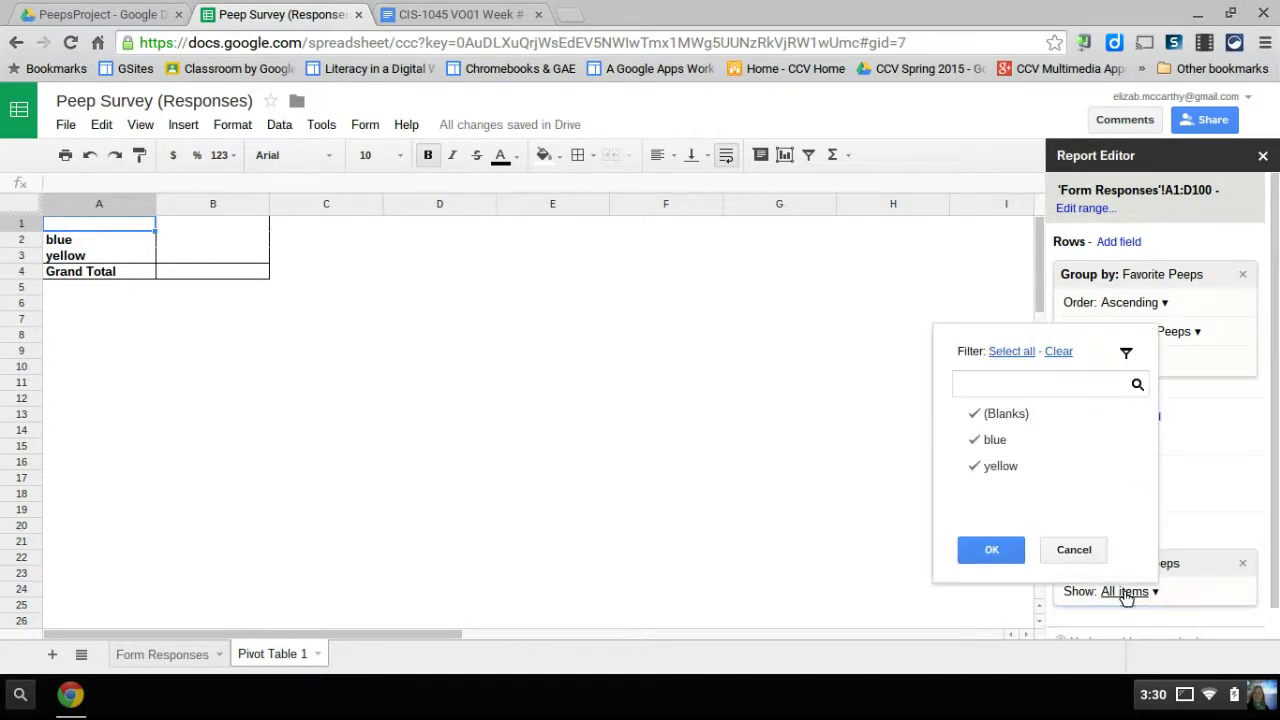
{"action": "left_click", "coordinate": [1008, 420]}
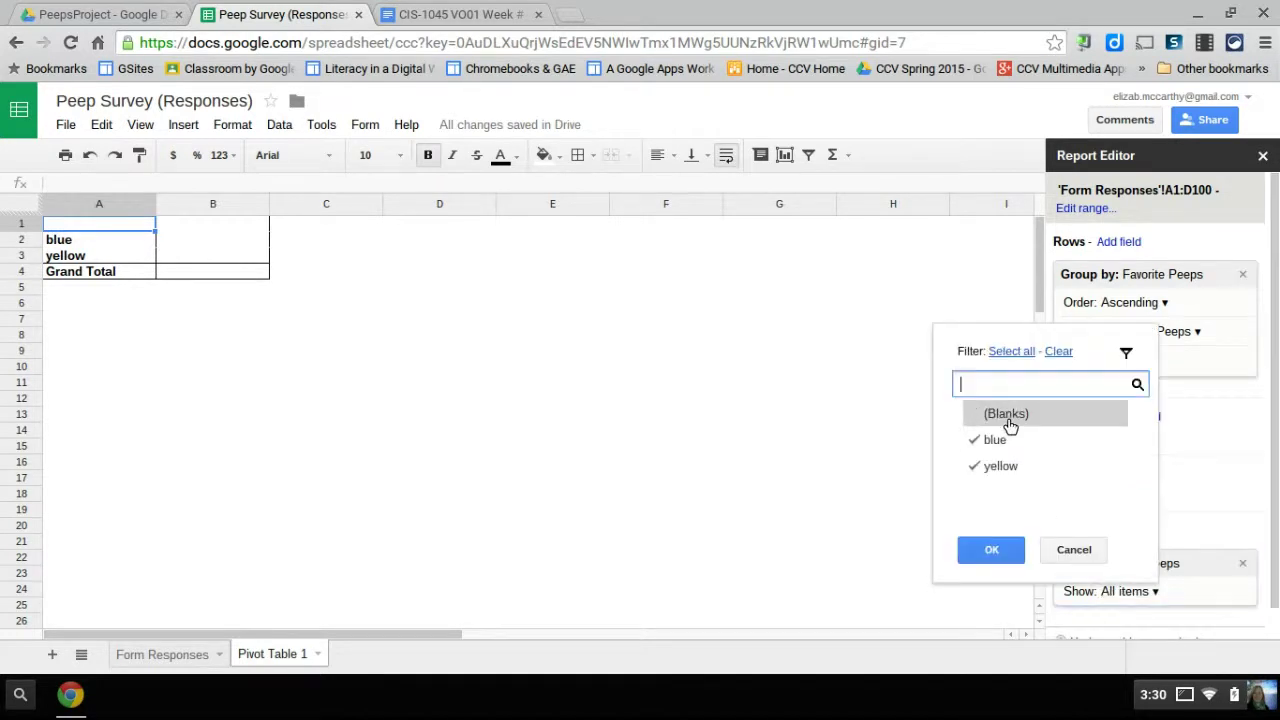
{"action": "left_click", "coordinate": [986, 550]}
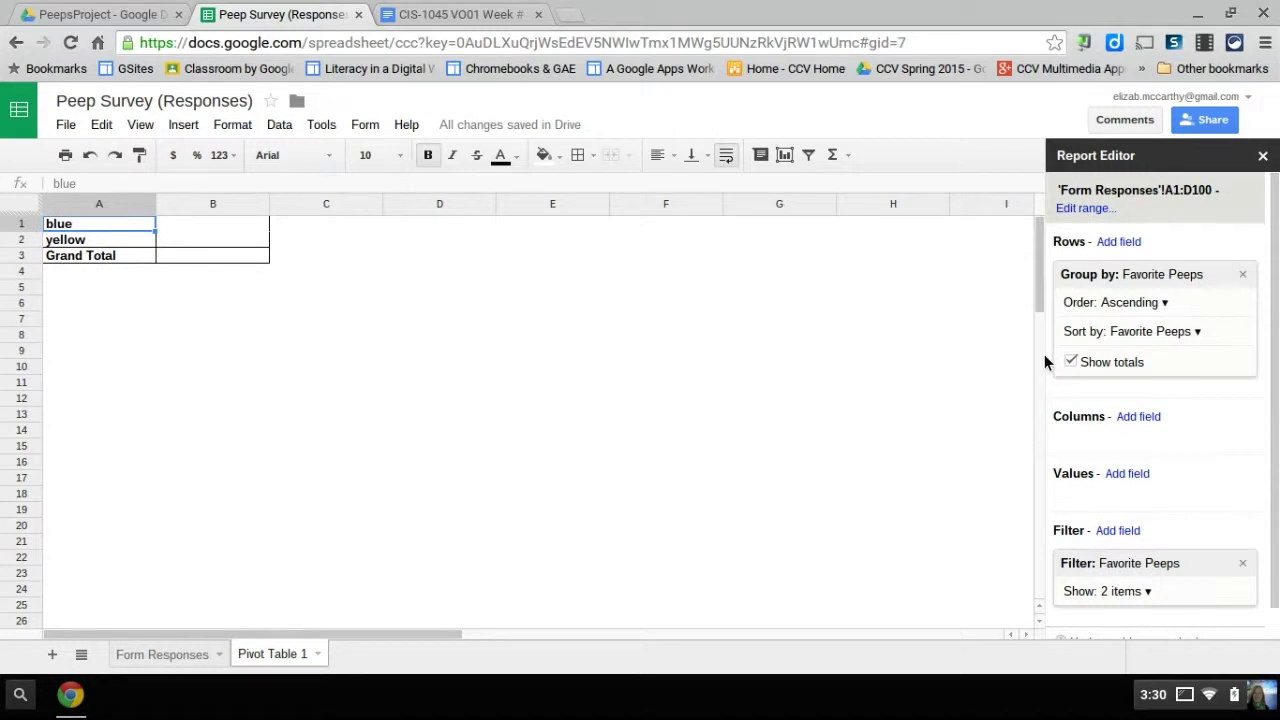
{"action": "left_click", "coordinate": [240, 243]}
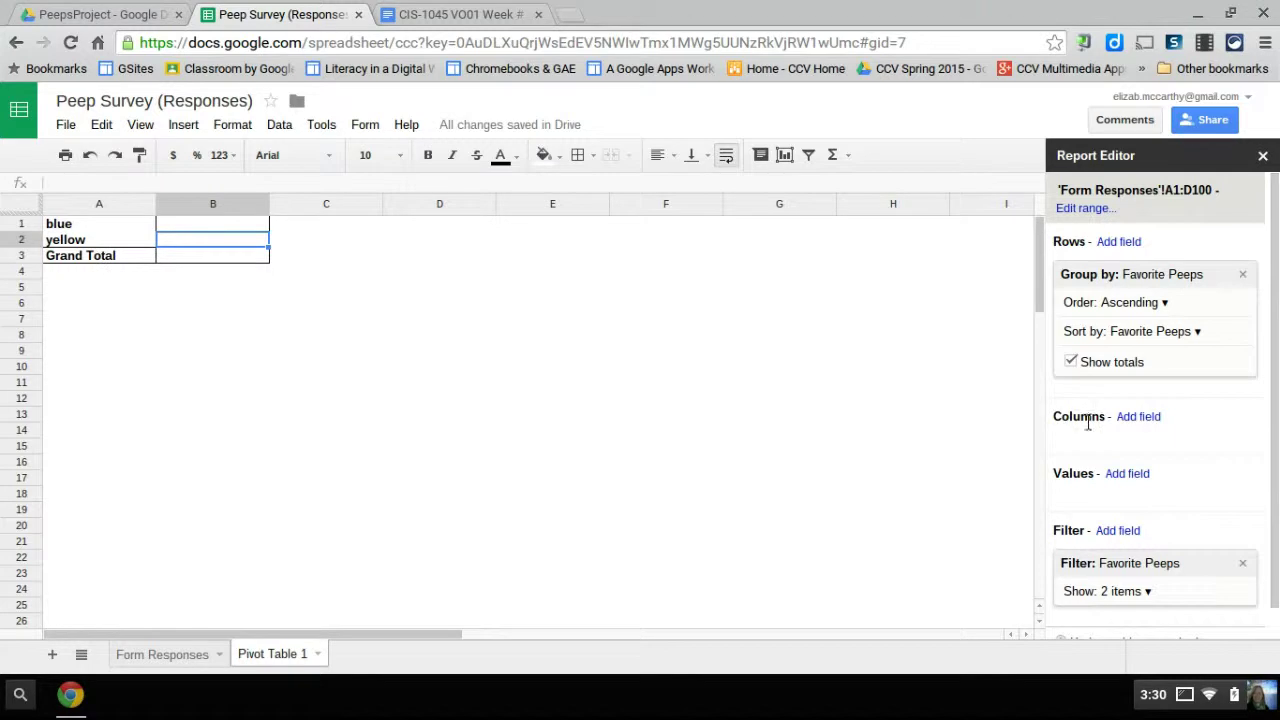
Step: Add Favorite Peeps as values summarized by COUNTA: blue 13, yellow 40, total 53
{"action": "left_click", "coordinate": [1125, 474]}
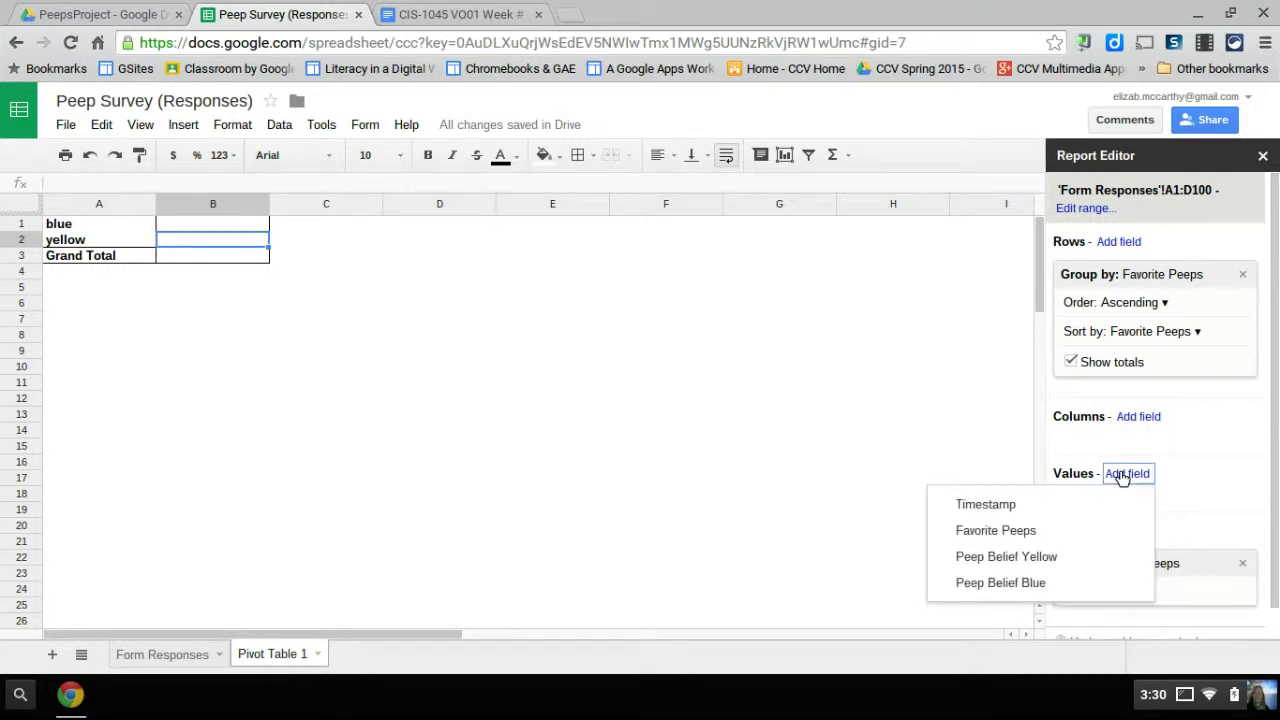
{"action": "left_click", "coordinate": [1016, 532]}
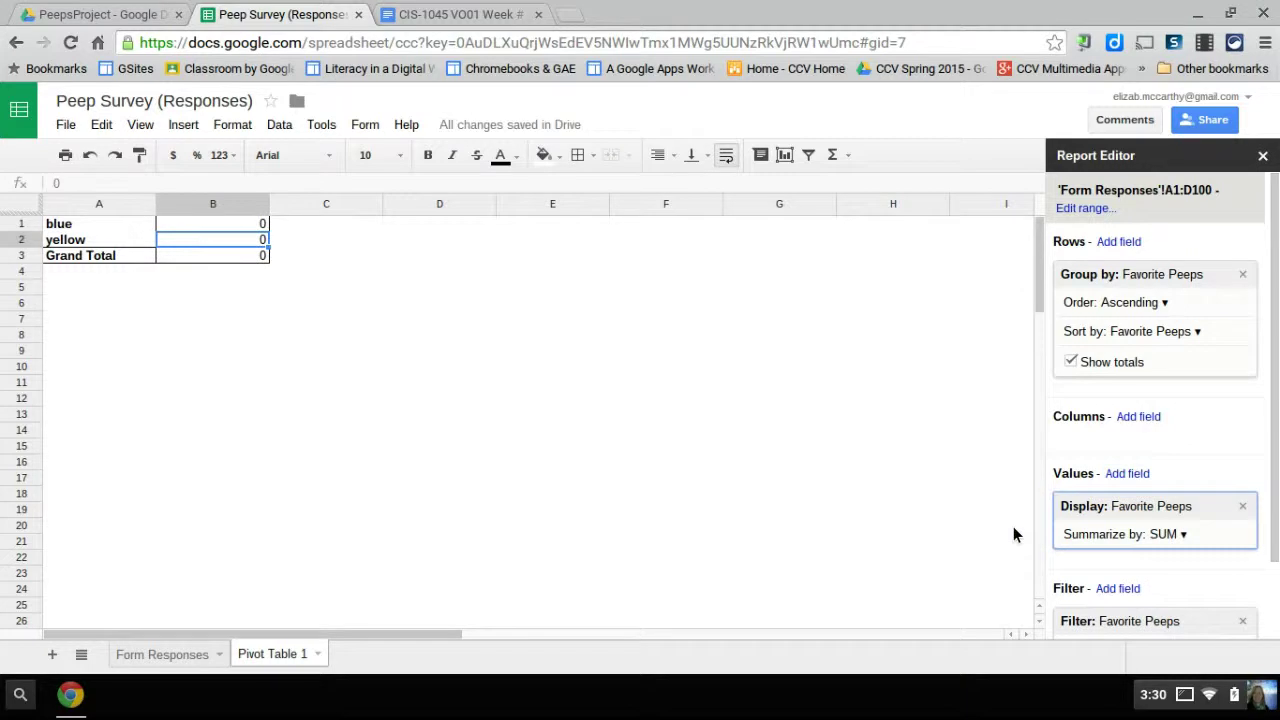
{"action": "left_click", "coordinate": [1168, 536]}
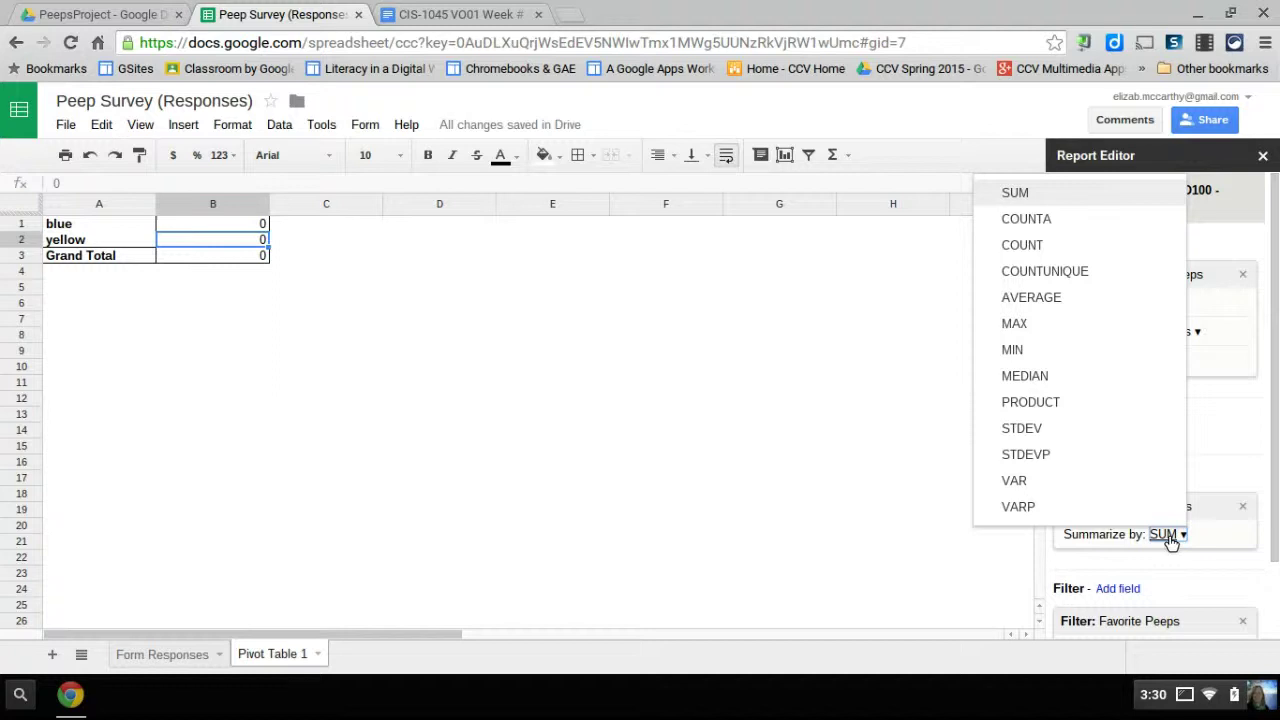
{"action": "left_click", "coordinate": [1038, 220]}
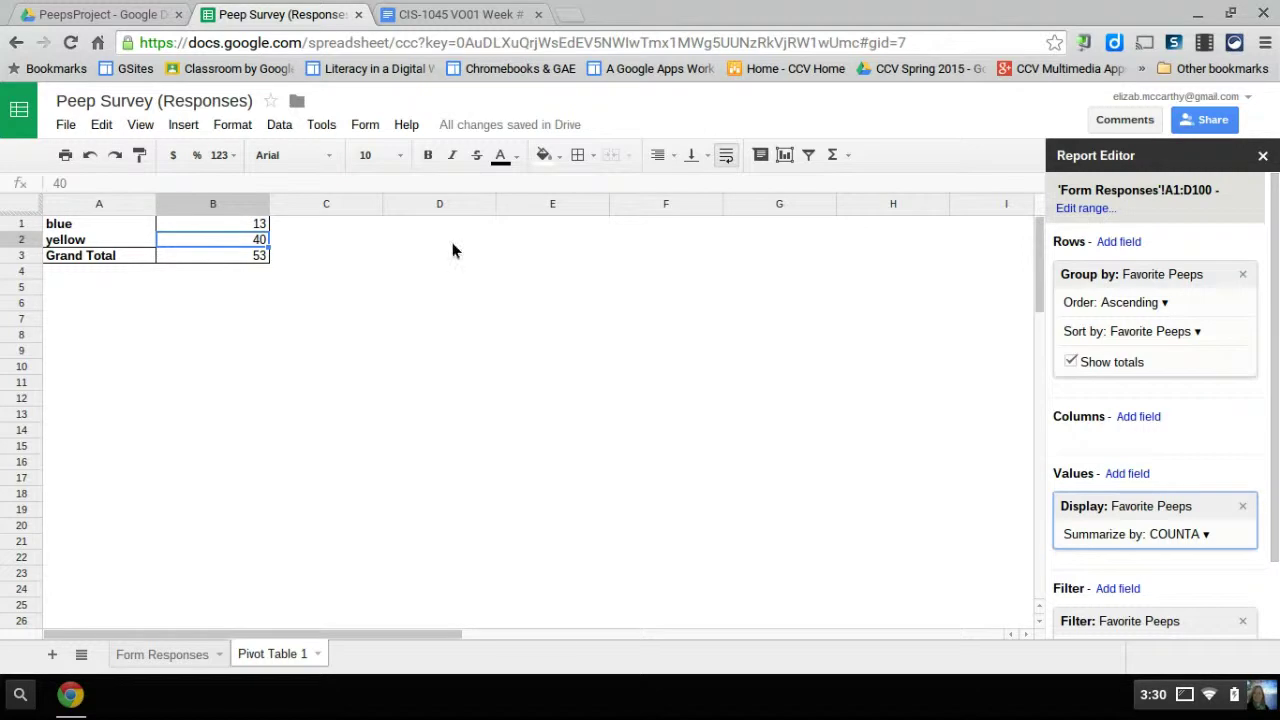
Step: Preview a column chart with rows/columns switched and column A as series headers
{"action": "left_click", "coordinate": [784, 155]}
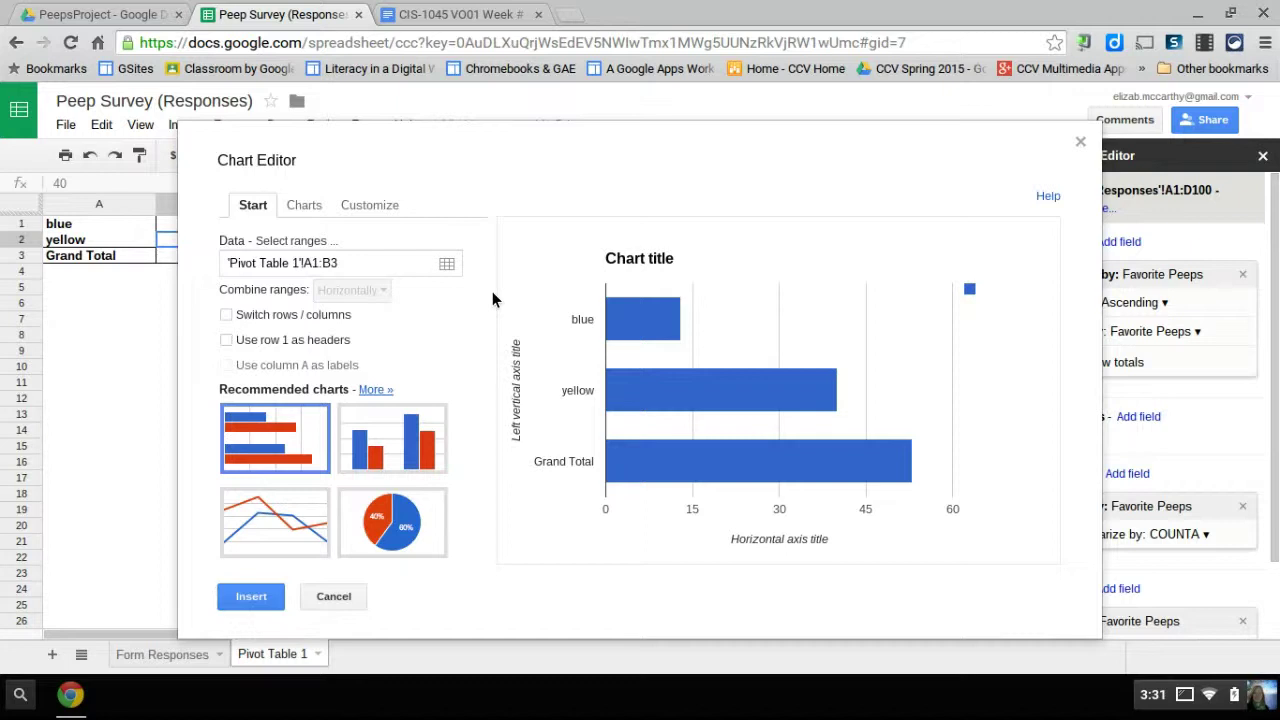
{"action": "mouse_move", "coordinate": [643, 380]}
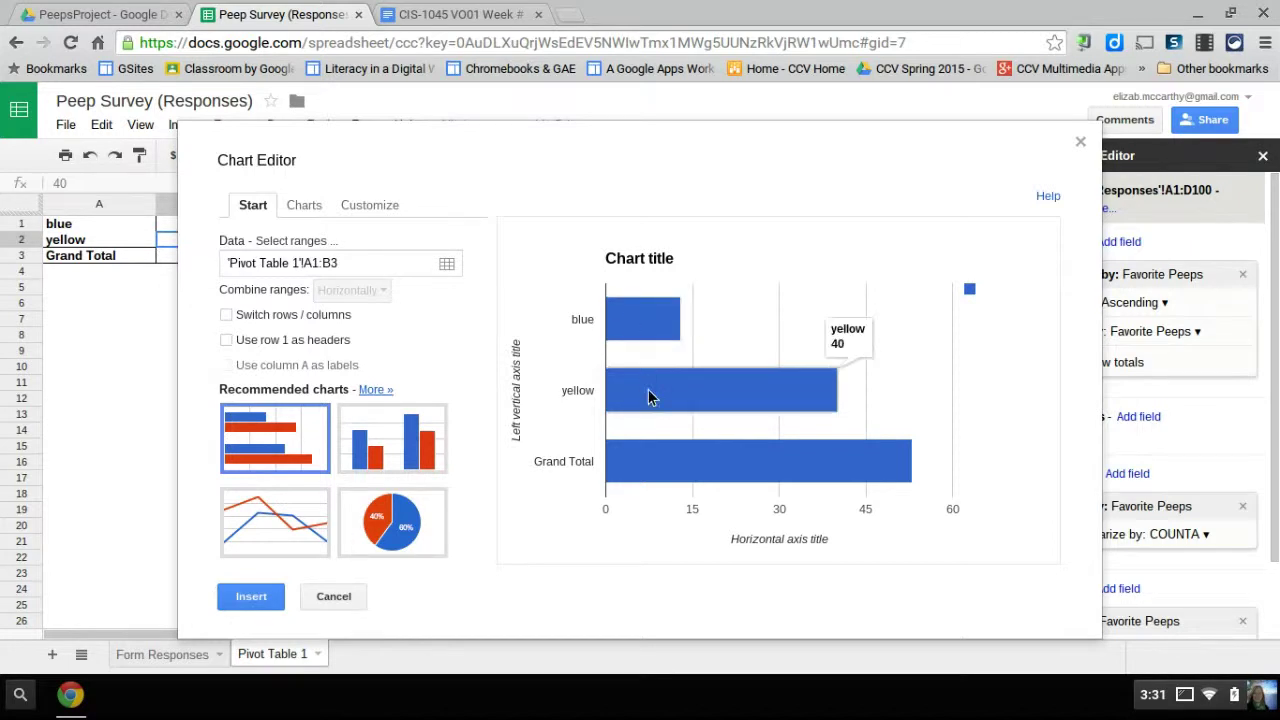
{"action": "mouse_move", "coordinate": [696, 472]}
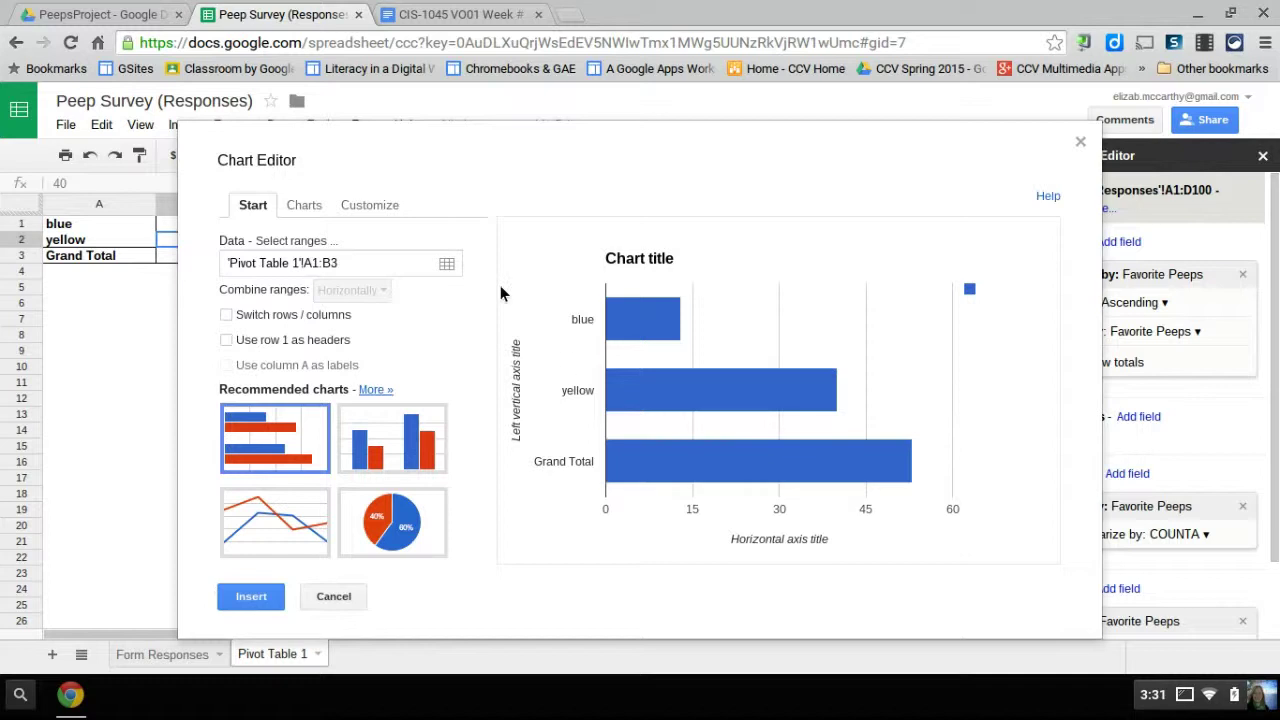
{"action": "left_click", "coordinate": [315, 315]}
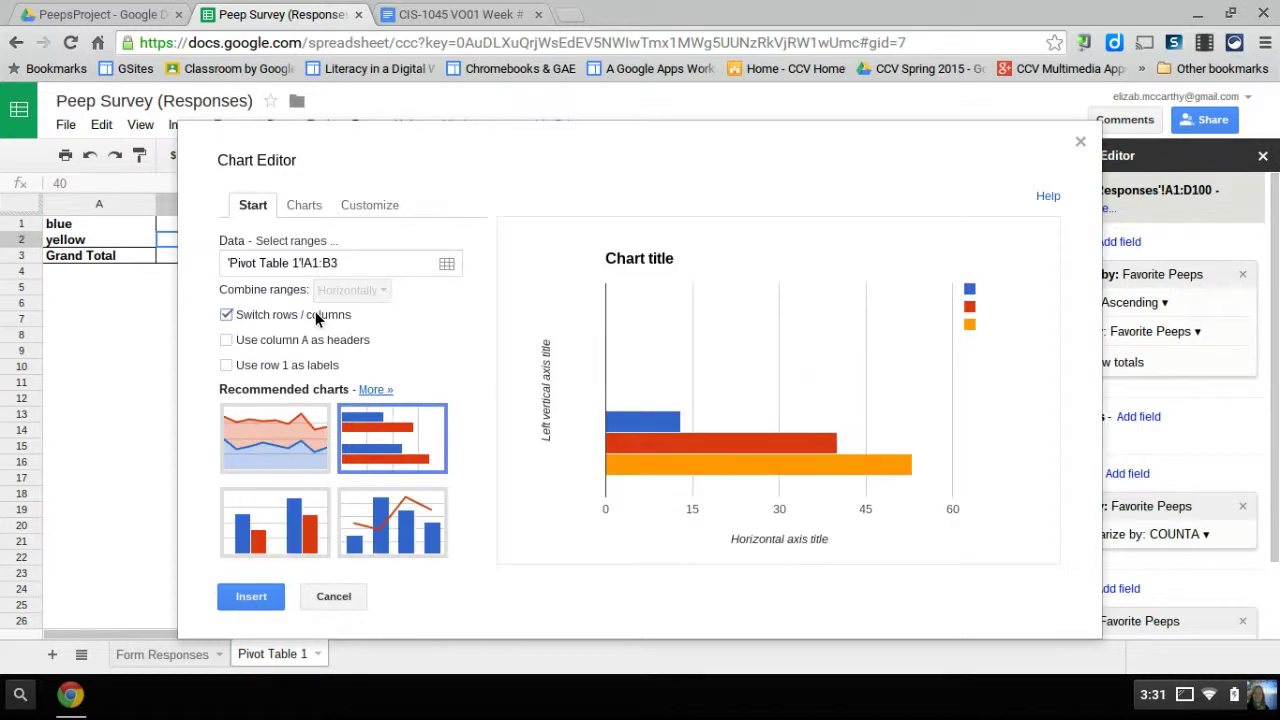
{"action": "left_click", "coordinate": [280, 366]}
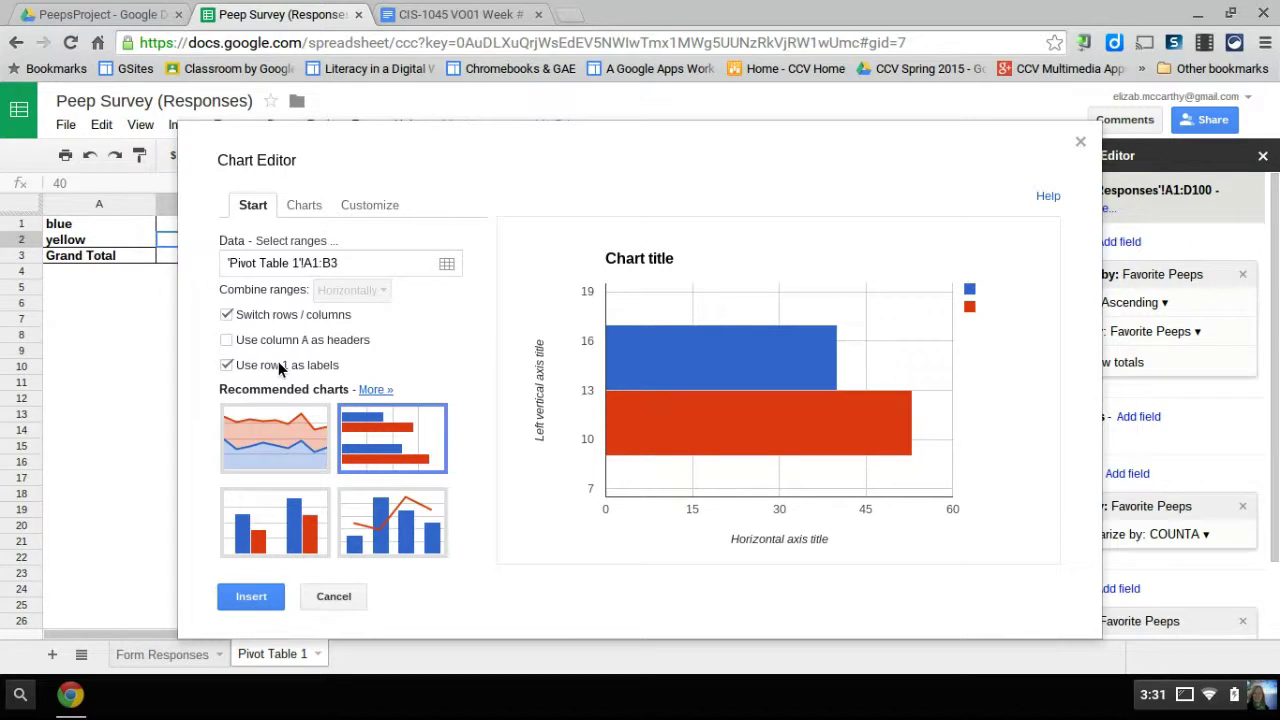
{"action": "left_click", "coordinate": [280, 367]}
{"action": "left_click", "coordinate": [265, 343]}
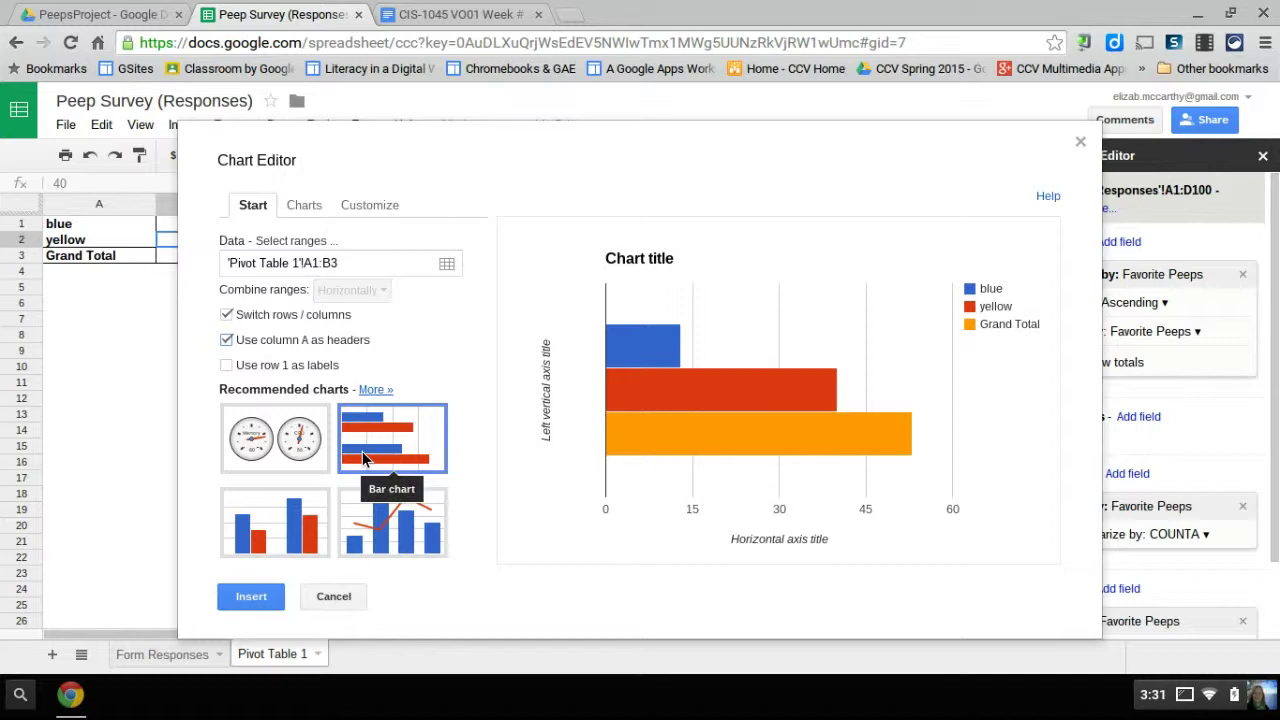
{"action": "left_click", "coordinate": [298, 527]}
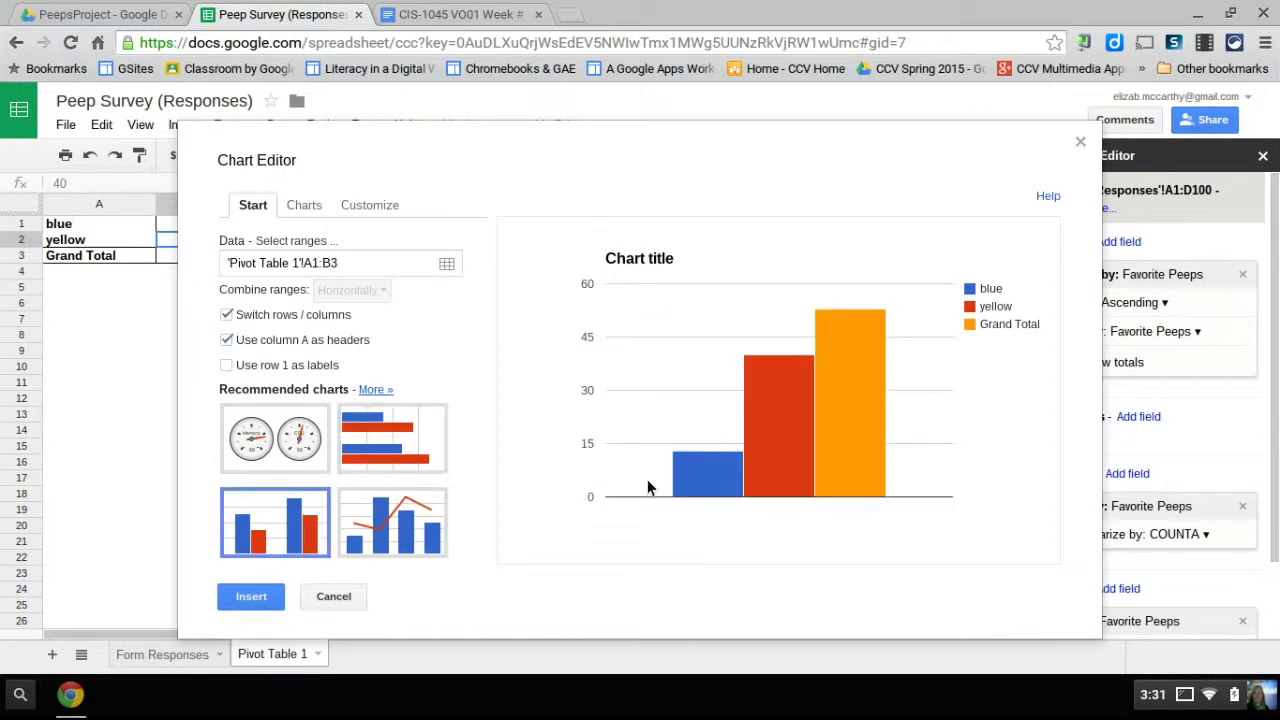
{"action": "mouse_move", "coordinate": [832, 428]}
Step: Discard that chart, hide the pivot's Grand Total row, and start a new column chart
{"action": "left_click", "coordinate": [341, 600]}
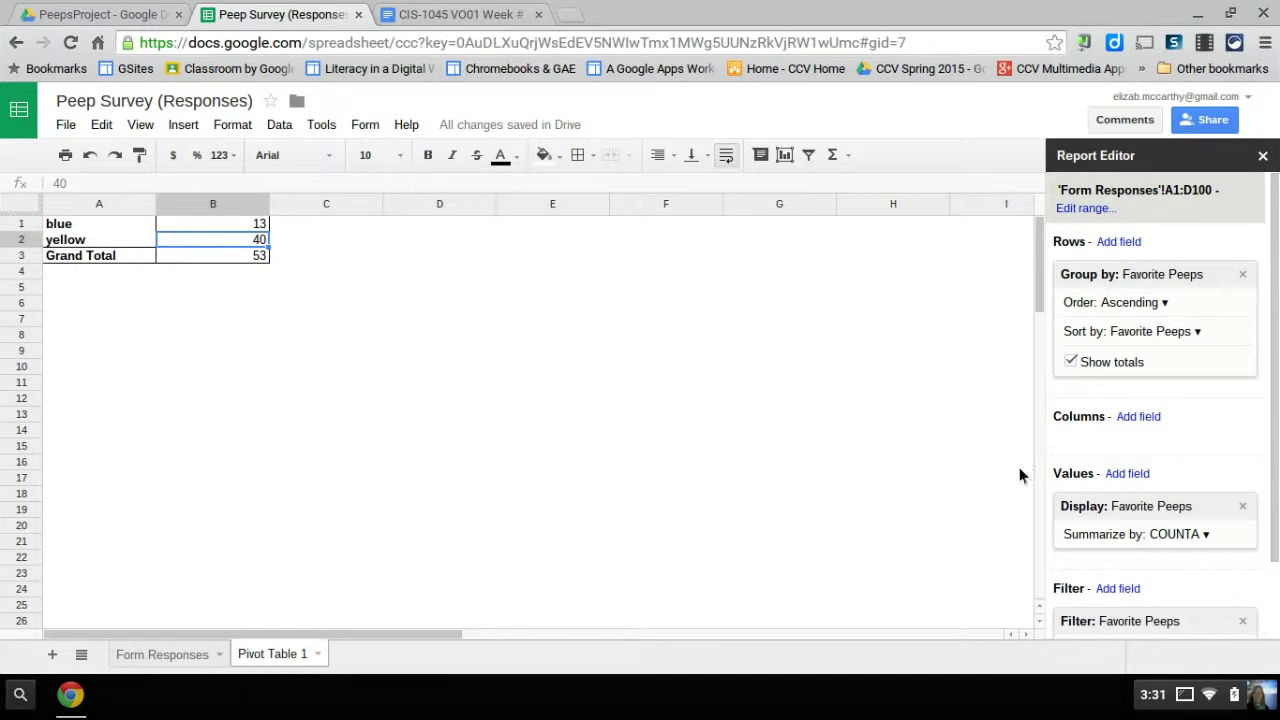
{"action": "left_click", "coordinate": [1070, 362]}
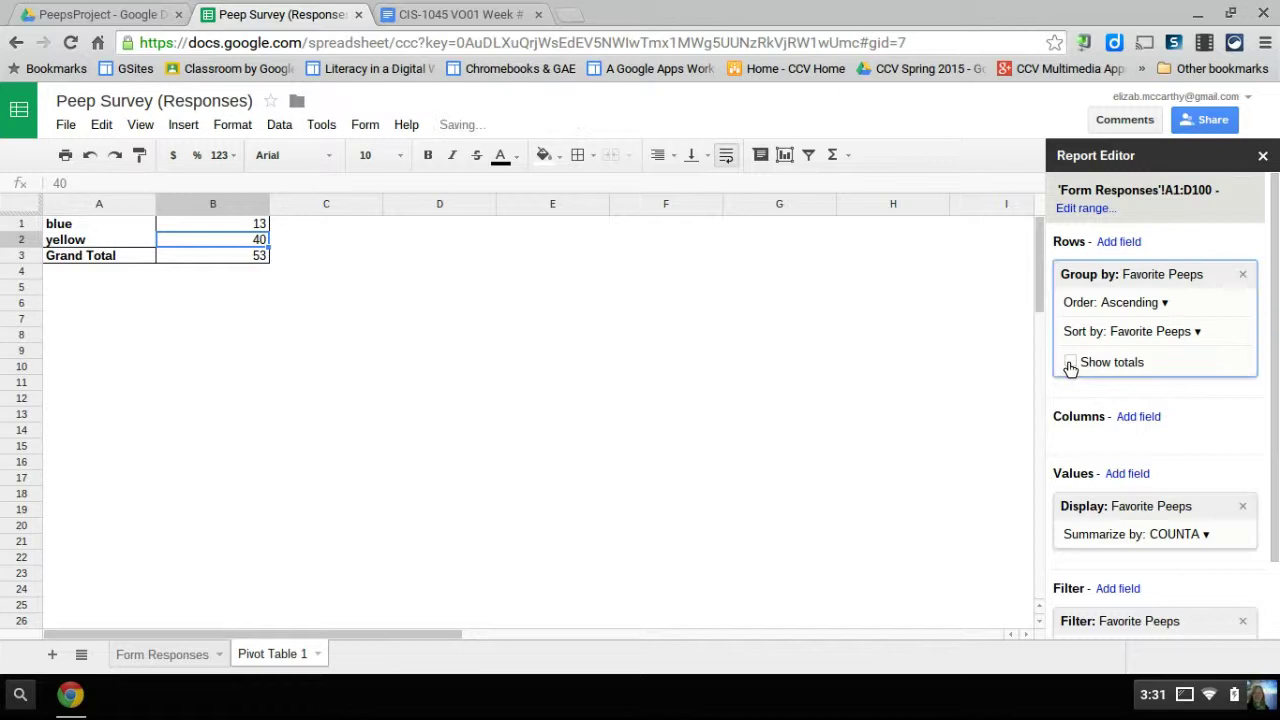
{"action": "left_click", "coordinate": [781, 160]}
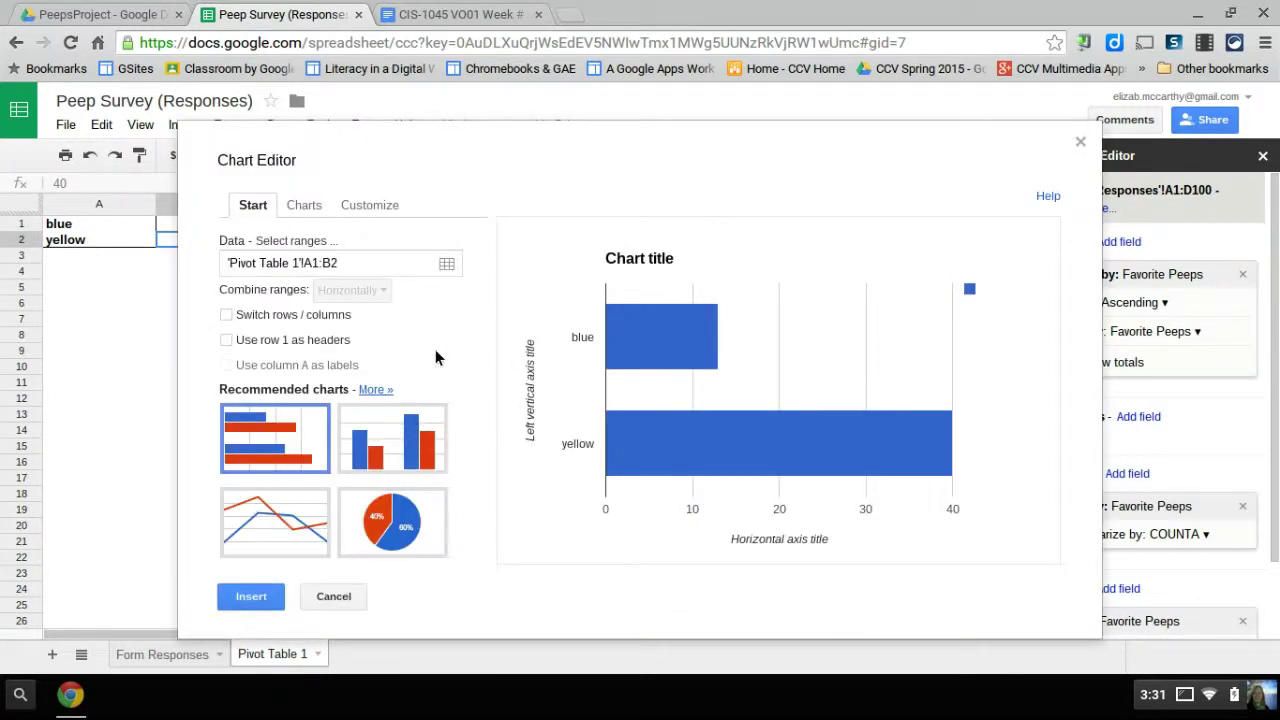
{"action": "left_click", "coordinate": [375, 440]}
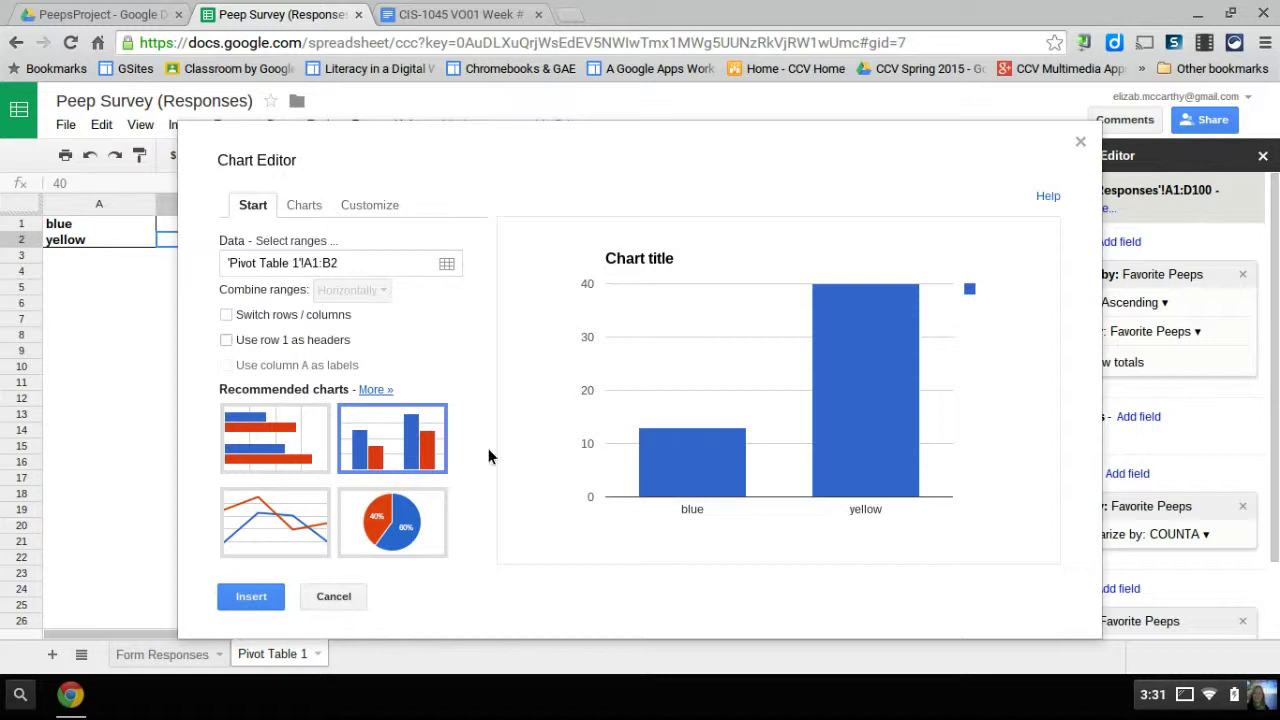
Step: Switch rows/columns and use column A as series names, previewing only blue and yellow
{"action": "left_click", "coordinate": [299, 318]}
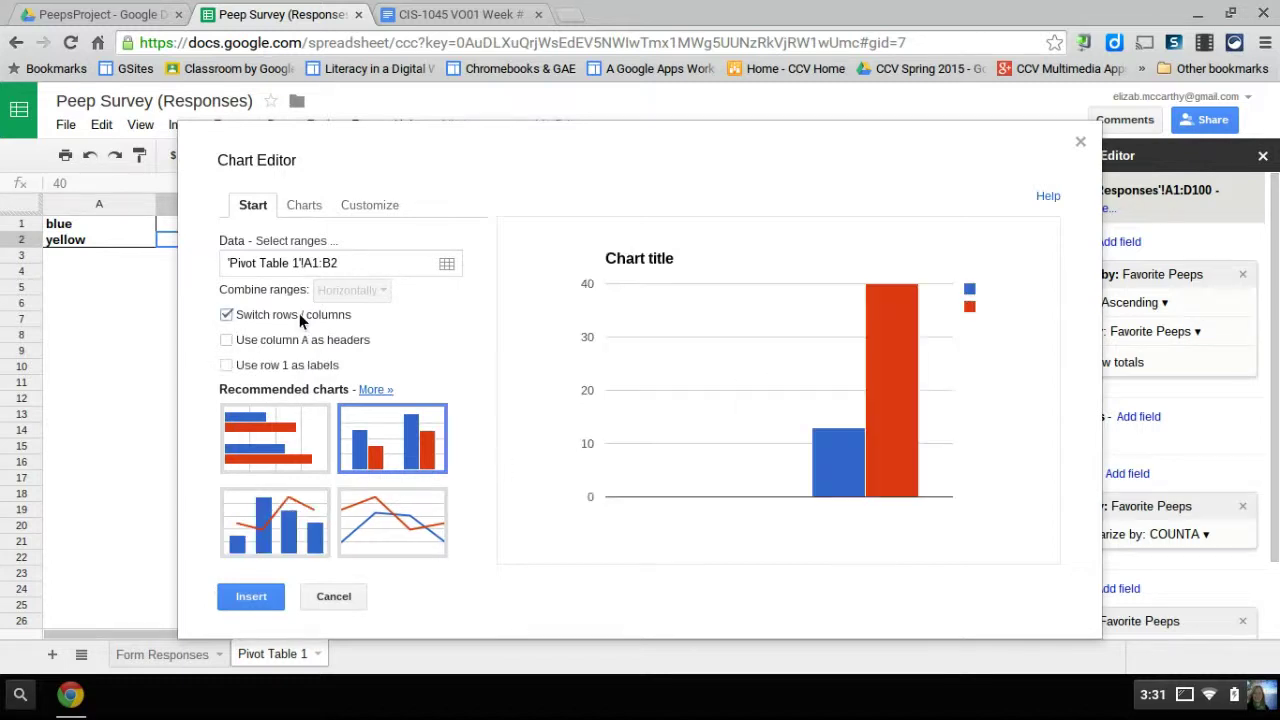
{"action": "left_click", "coordinate": [298, 340]}
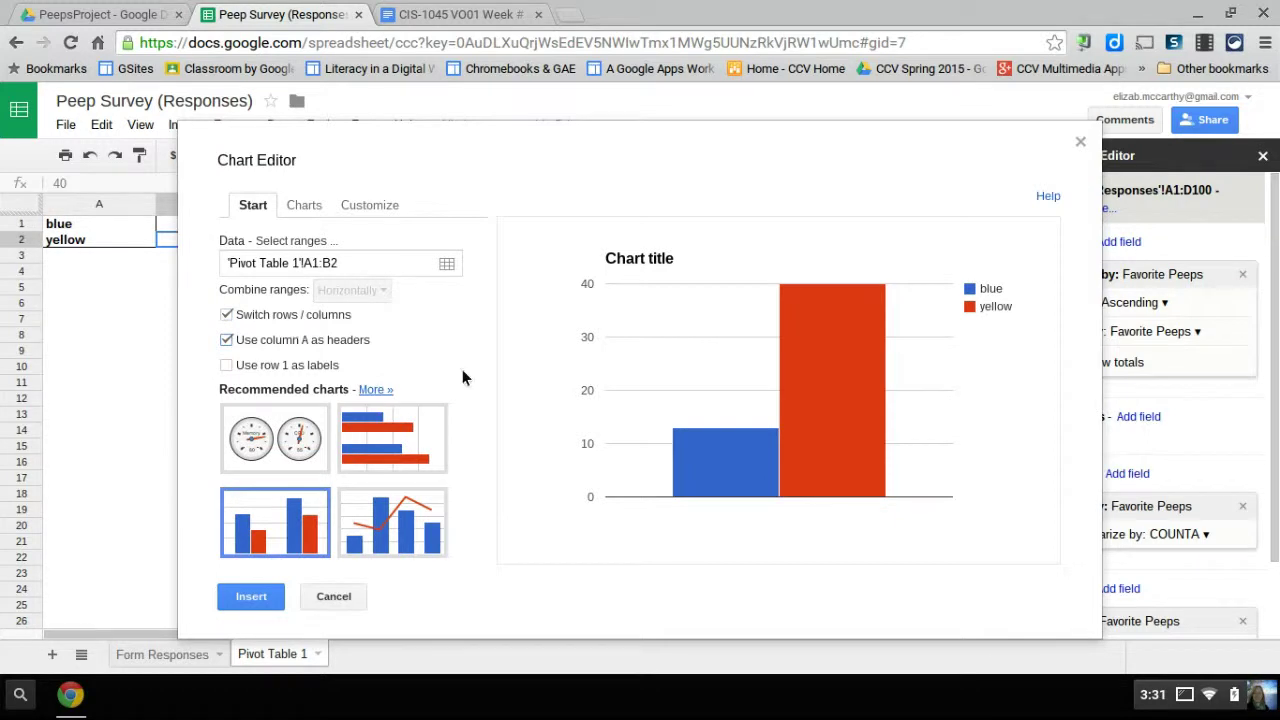
{"action": "mouse_move", "coordinate": [806, 366]}
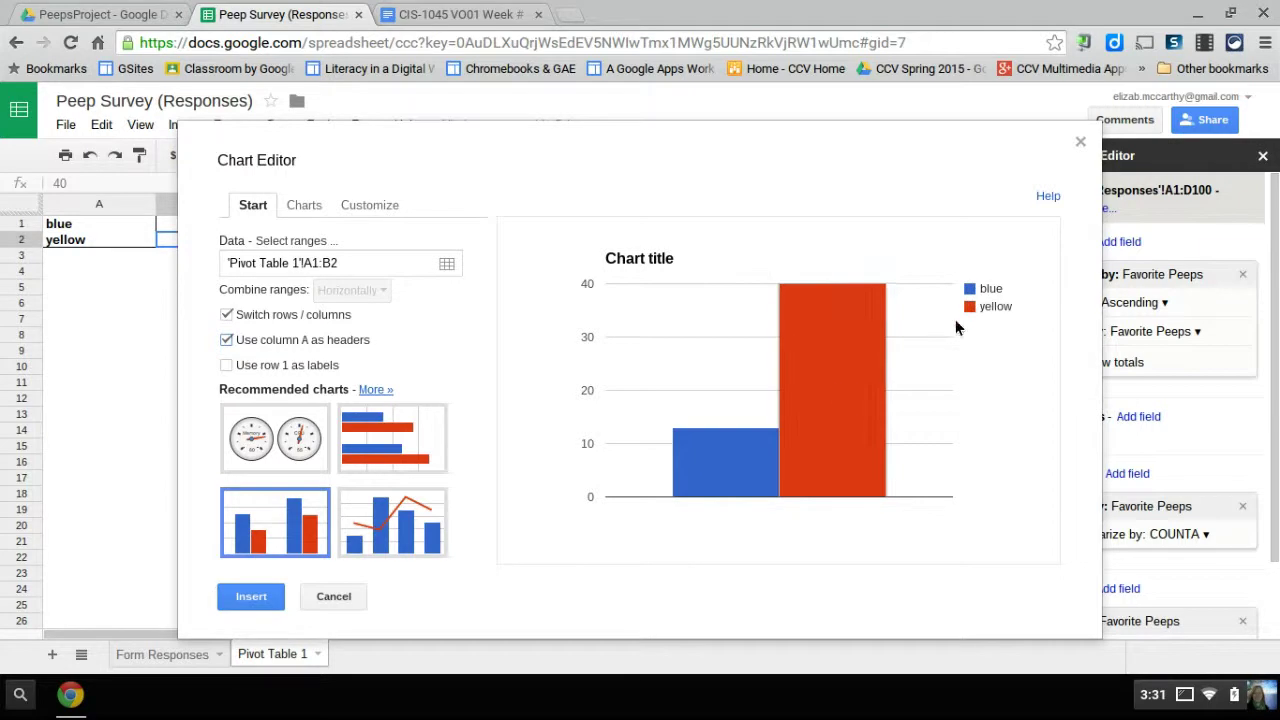
{"action": "mouse_move", "coordinate": [835, 390]}
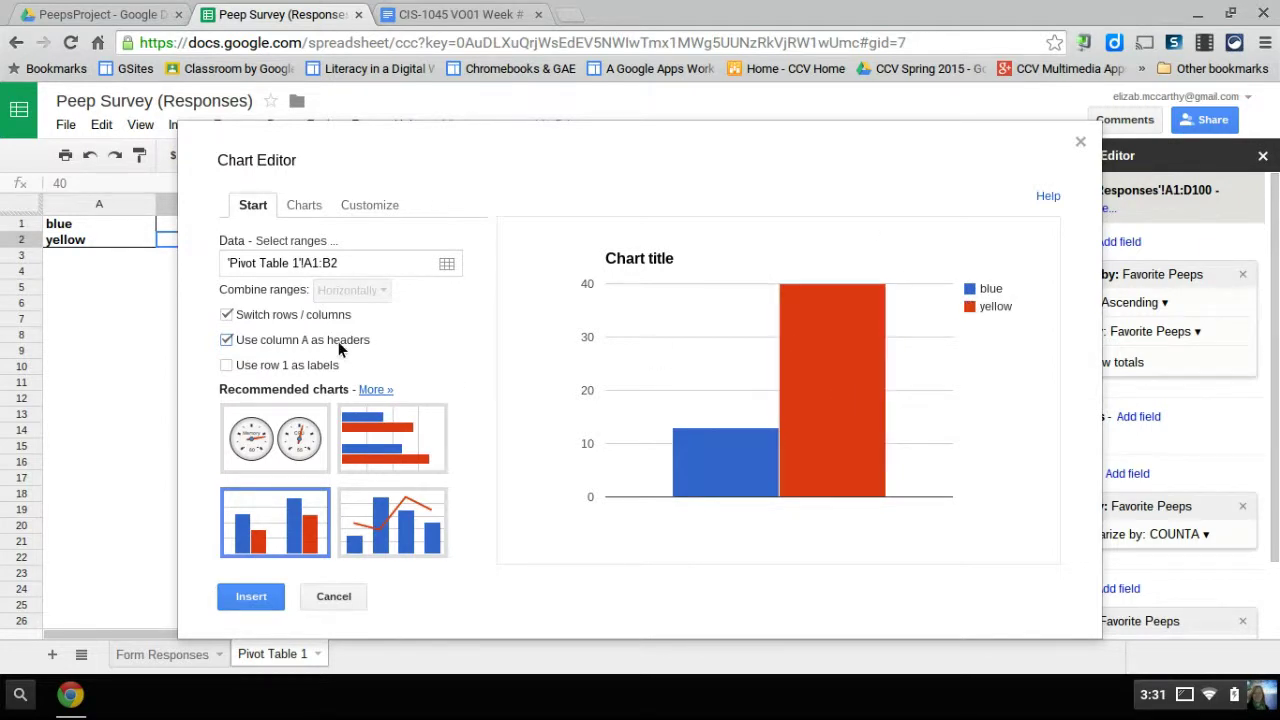
{"action": "left_click", "coordinate": [306, 205]}
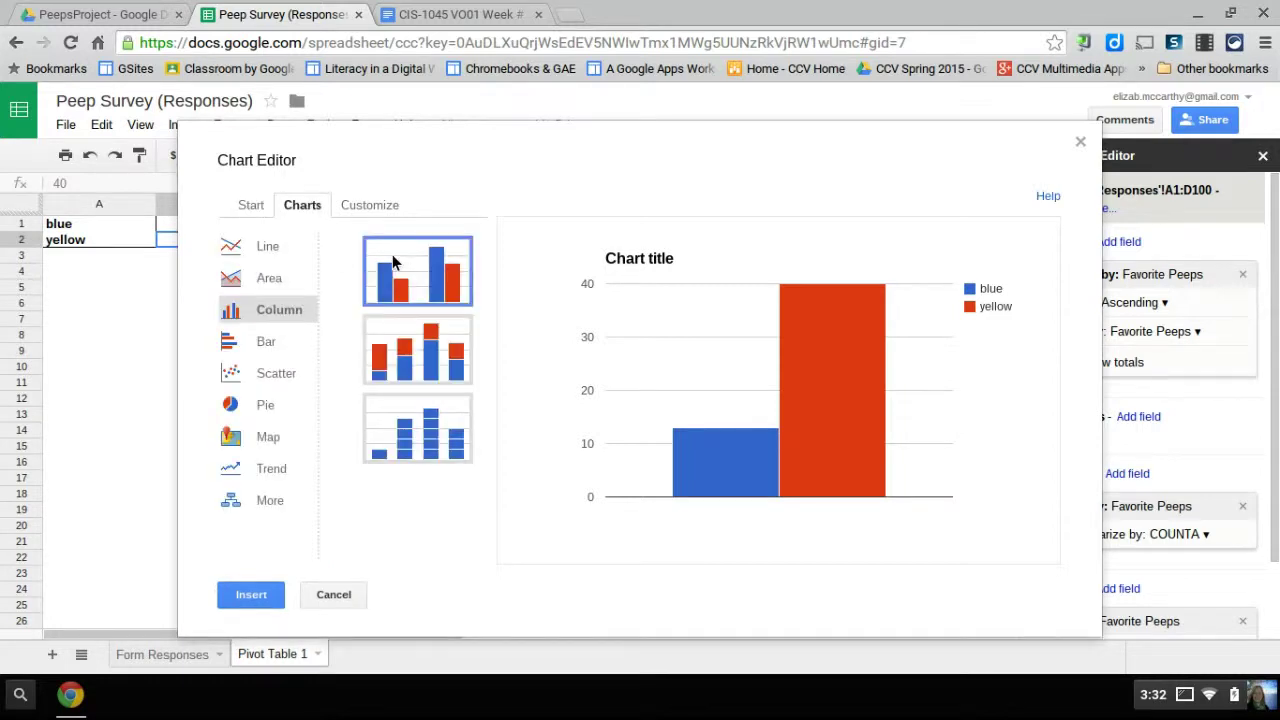
{"action": "left_click", "coordinate": [370, 206]}
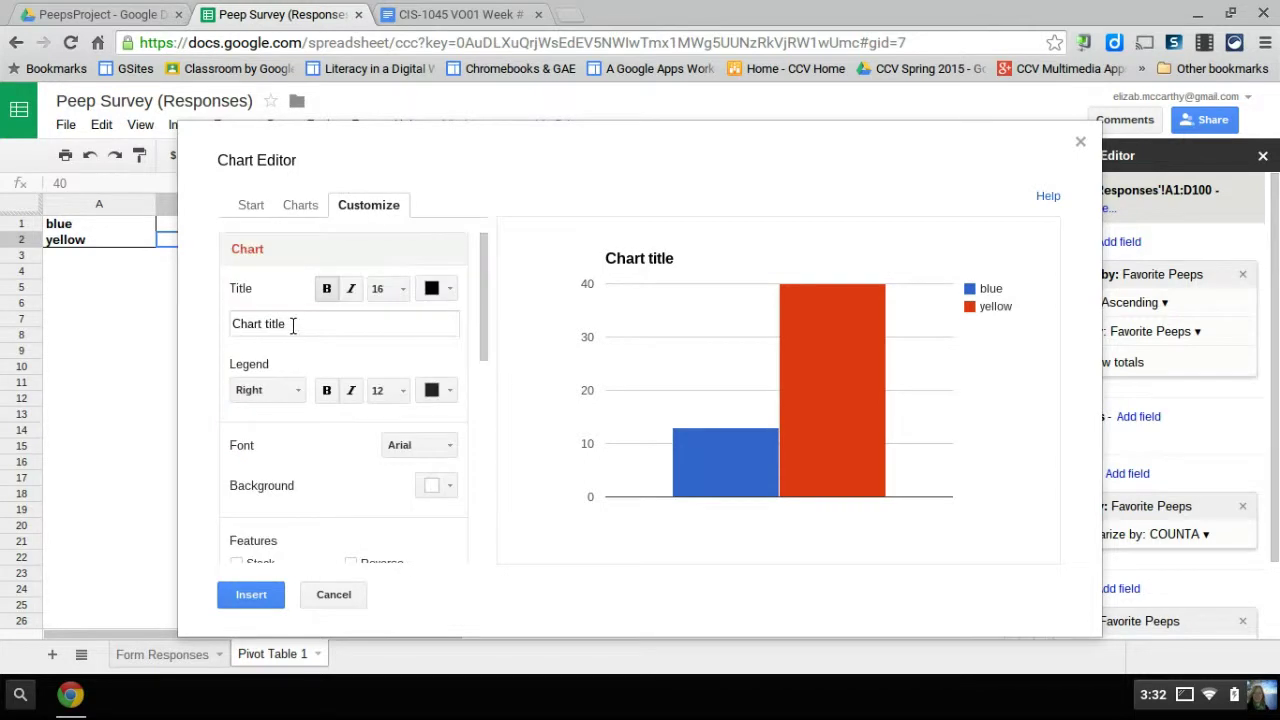
Step: Retitle the chart 'Peep Survey'
{"action": "left_click_drag", "start_coordinate": [292, 324], "coordinate": [172, 323]}
{"action": "left_click", "coordinate": [172, 323]}
{"action": "left_click", "coordinate": [306, 326]}
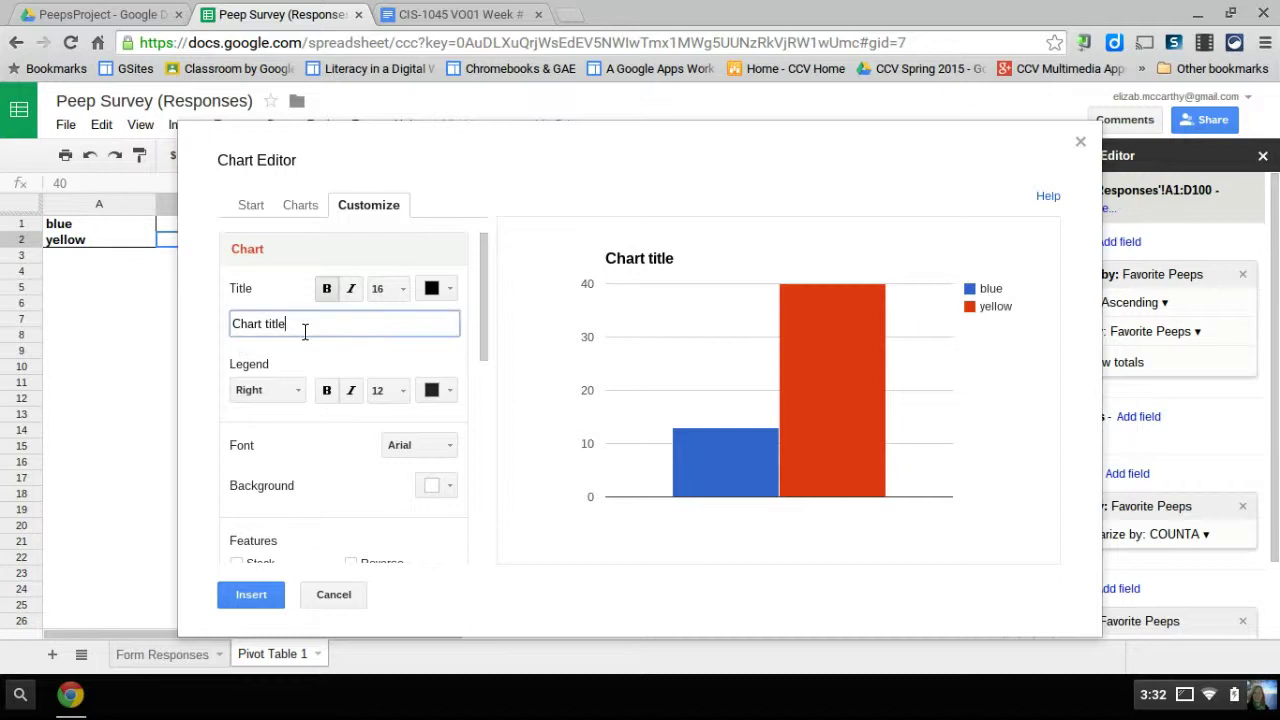
{"action": "key", "text": "BackSpace"}
{"action": "key", "text": "BackSpace"}
{"action": "key", "text": "BackSpace"}
{"action": "key", "text": "BackSpace"}
{"action": "key", "text": "BackSpace"}
{"action": "key", "text": "BackSpace"}
{"action": "key", "text": "BackSpace"}
{"action": "key", "text": "BackSpace"}
{"action": "key", "text": "BackSpace"}
{"action": "key", "text": "BackSpace"}
{"action": "key", "text": "BackSpace"}
{"action": "type", "text": "ep Survey"}
{"action": "left_click", "coordinate": [578, 345]}
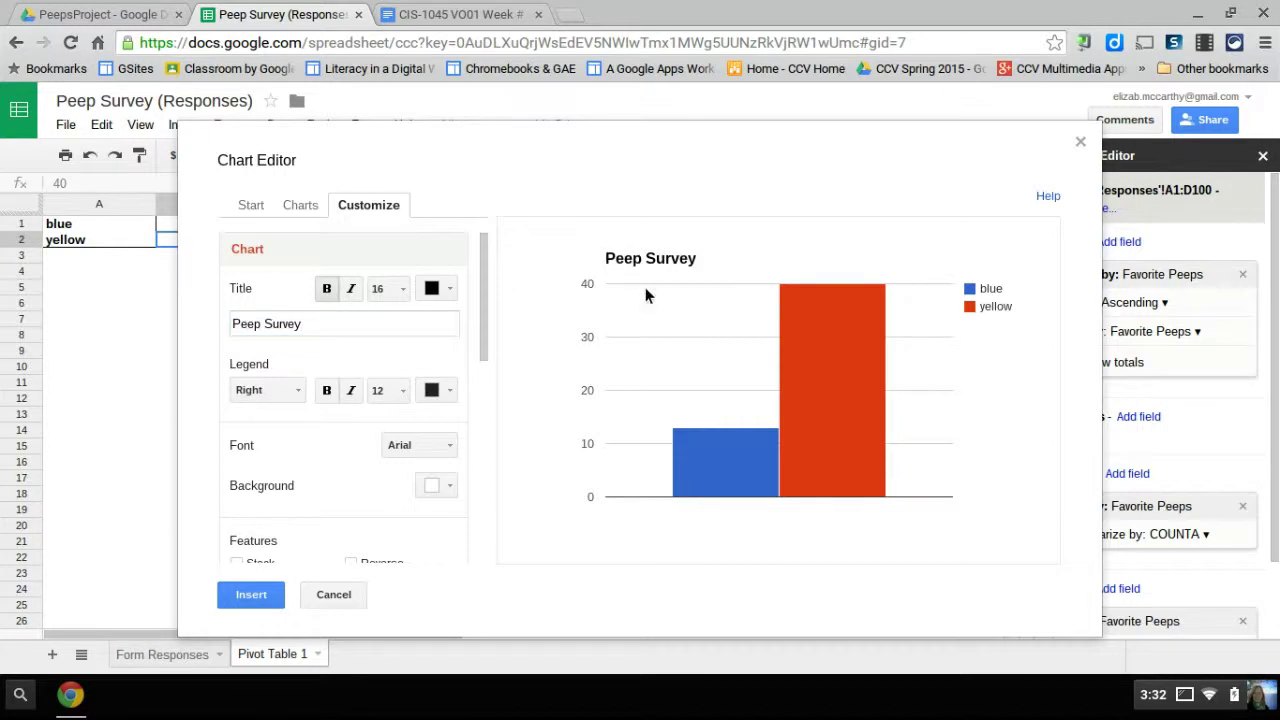
Step: Set the title size to 18 and move the legend to the top
{"action": "left_click", "coordinate": [388, 289]}
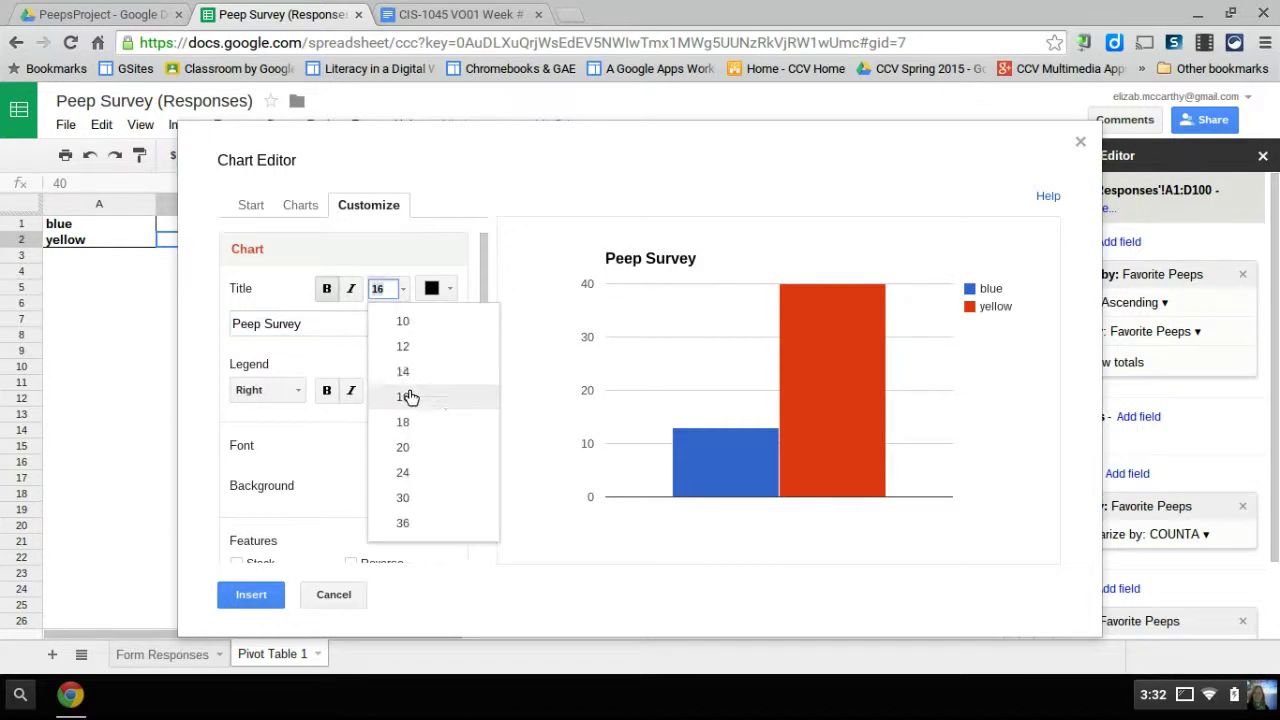
{"action": "left_click", "coordinate": [412, 423]}
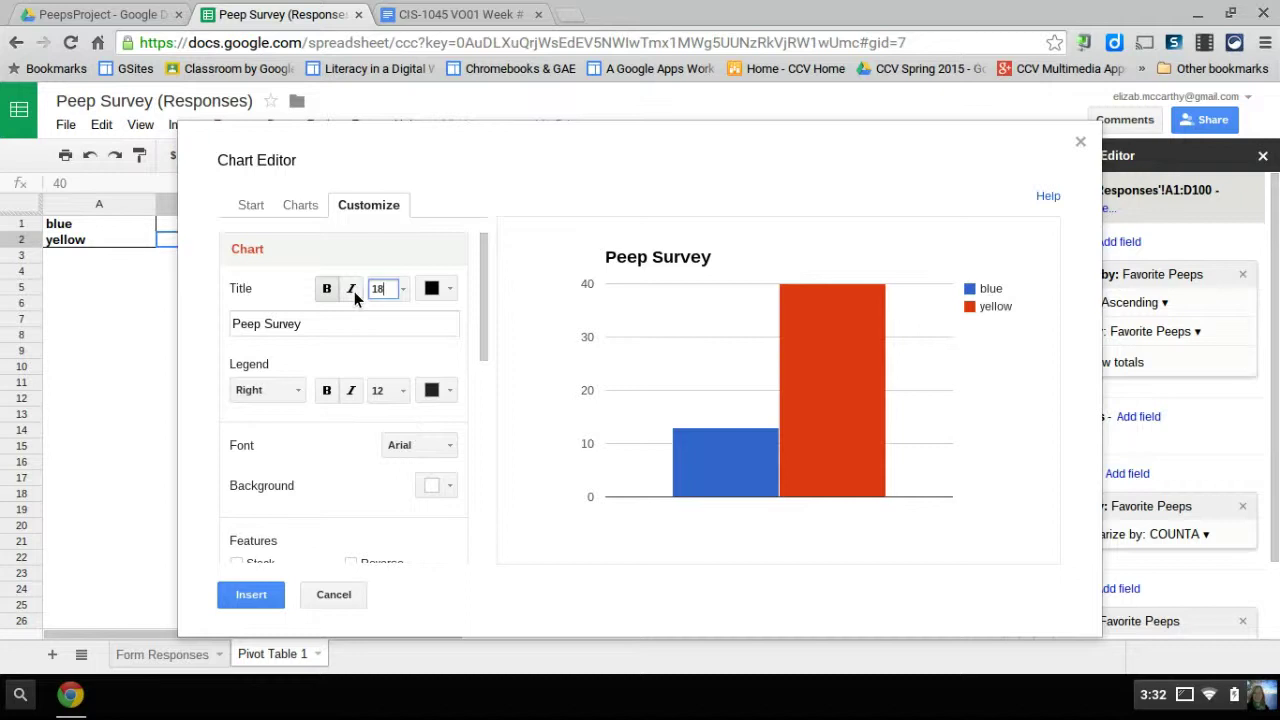
{"action": "left_click", "coordinate": [285, 389]}
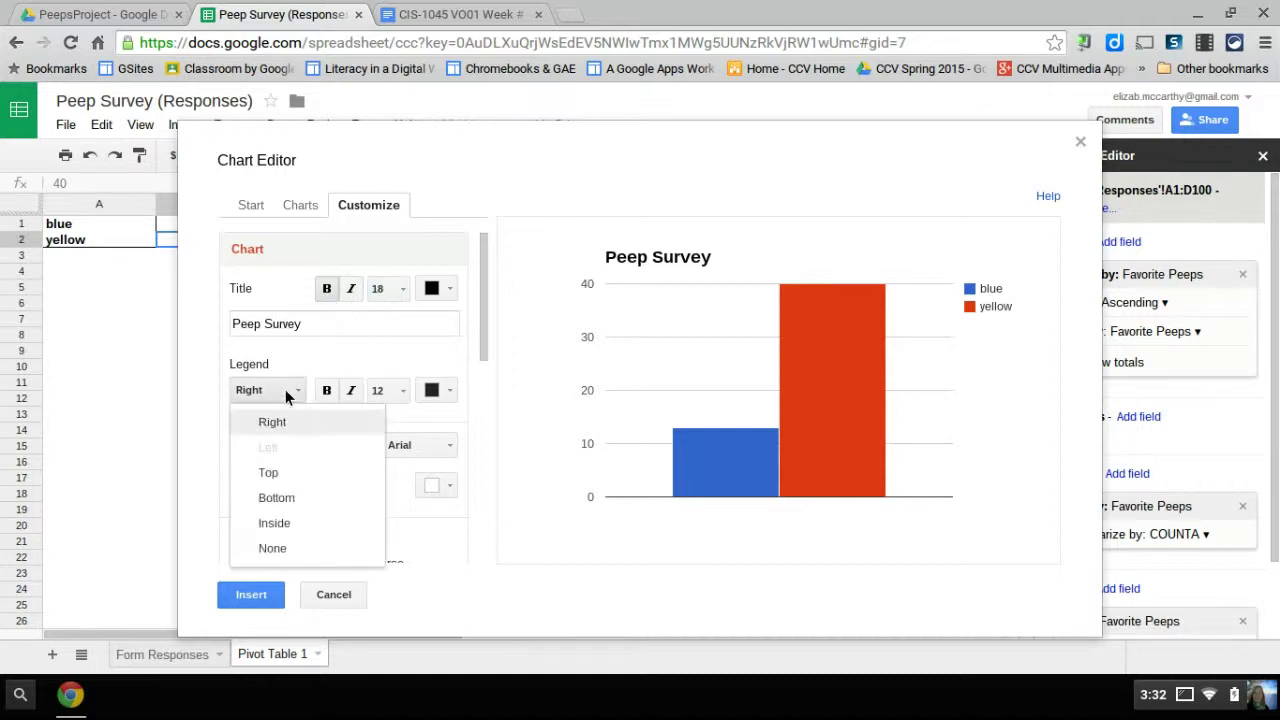
{"action": "left_click", "coordinate": [282, 474]}
Step: Change the chart font to Garamond and enlarge the title to size 30
{"action": "scroll", "coordinate": [382, 368], "scroll_direction": "down", "scroll_amount": 3}
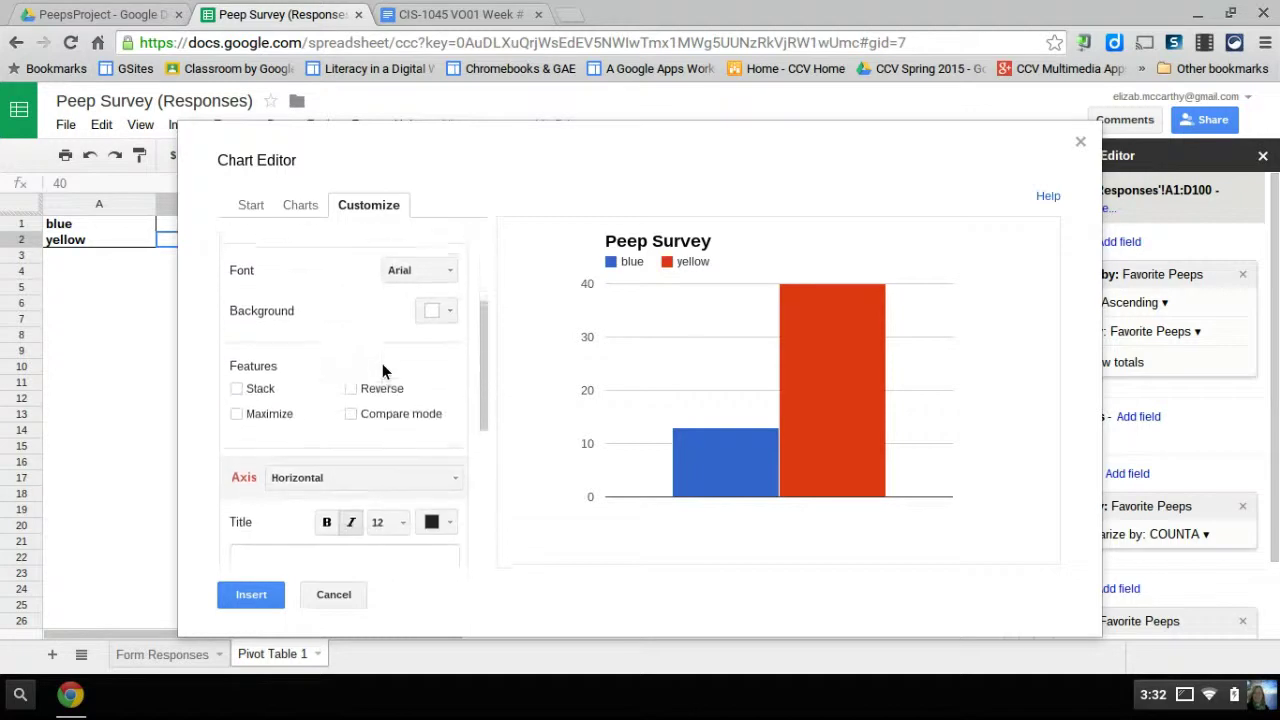
{"action": "left_click", "coordinate": [417, 267]}
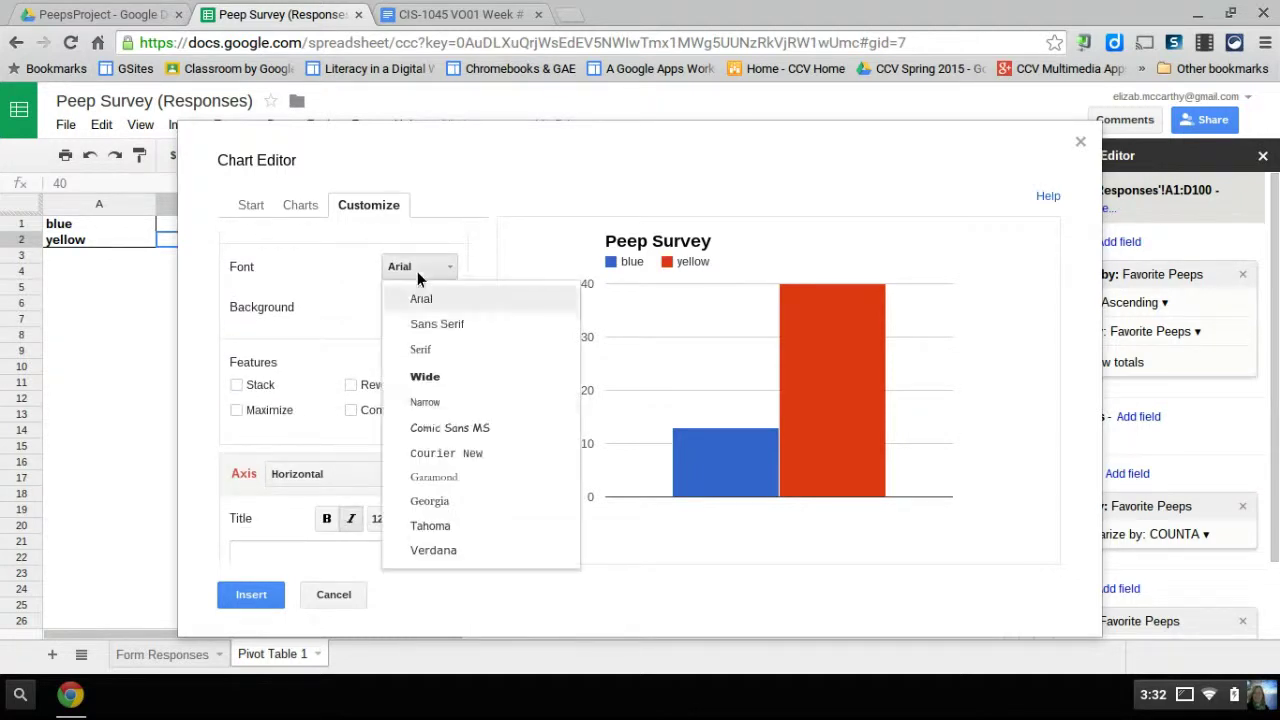
{"action": "left_click", "coordinate": [436, 477]}
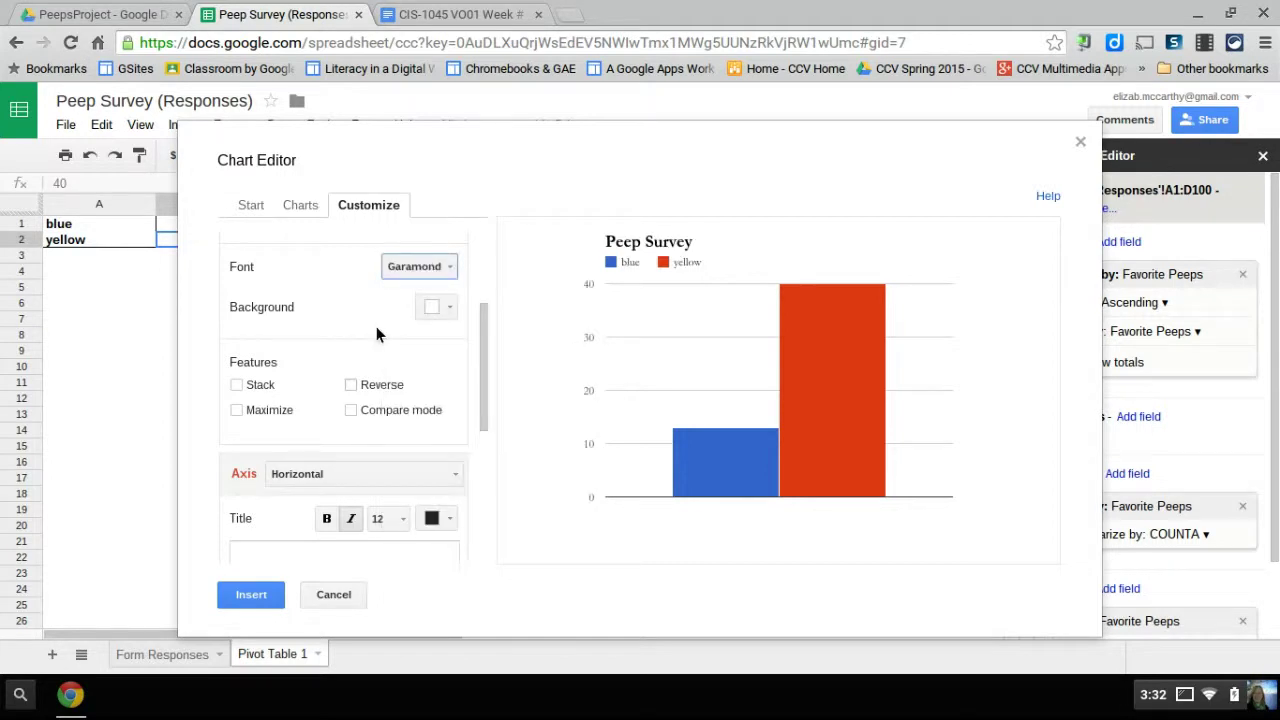
{"action": "scroll", "coordinate": [377, 293], "scroll_direction": "up", "scroll_amount": 4}
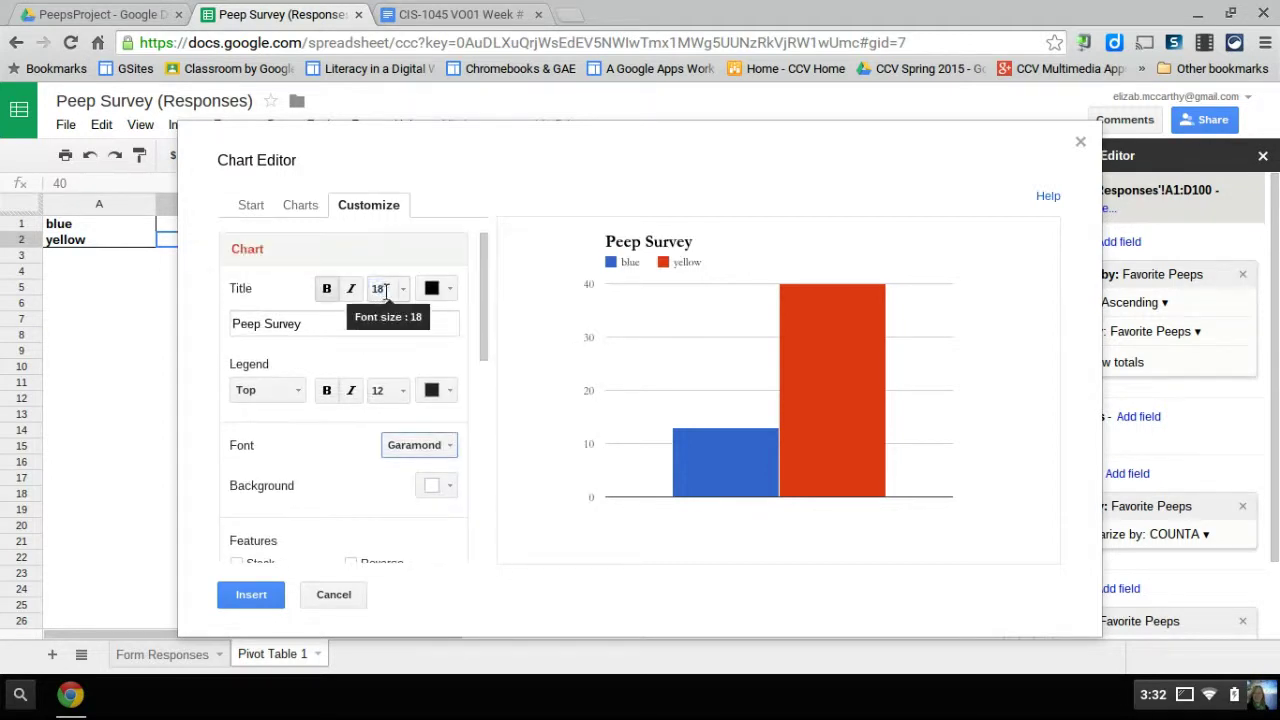
{"action": "left_click", "coordinate": [383, 290]}
{"action": "left_click", "coordinate": [408, 496]}
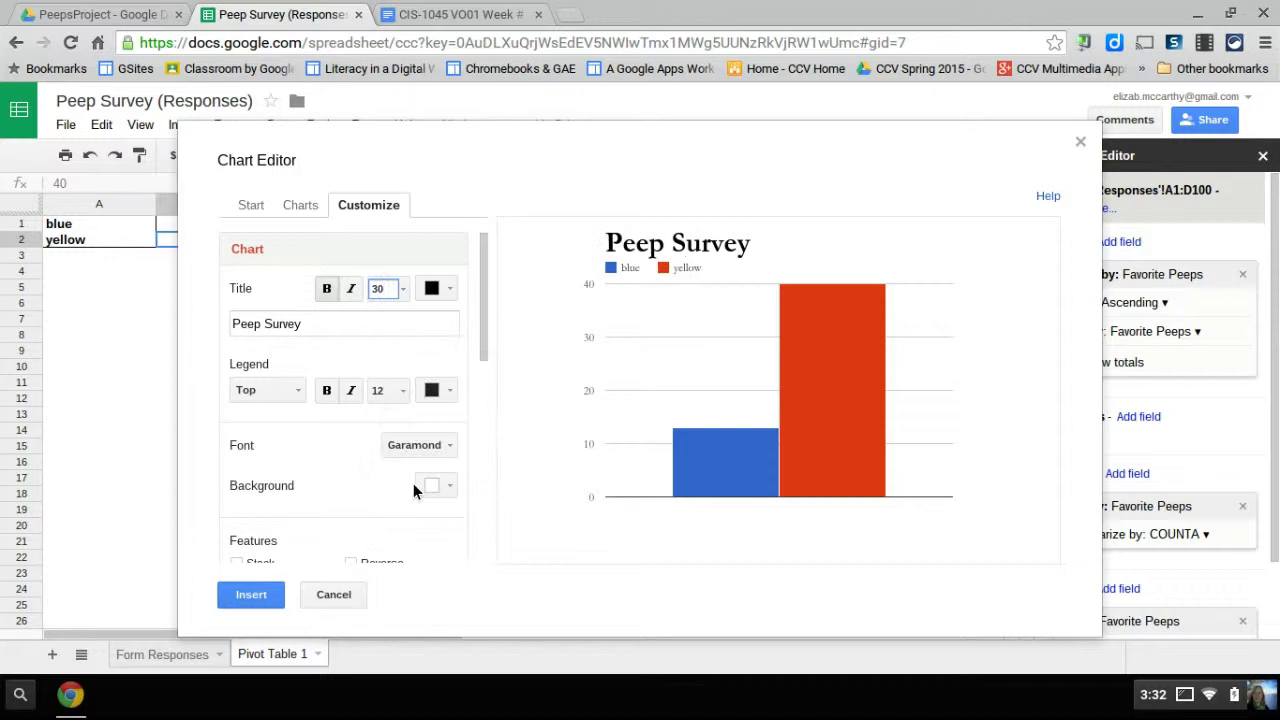
{"action": "scroll", "coordinate": [395, 422], "scroll_direction": "down", "scroll_amount": 3}
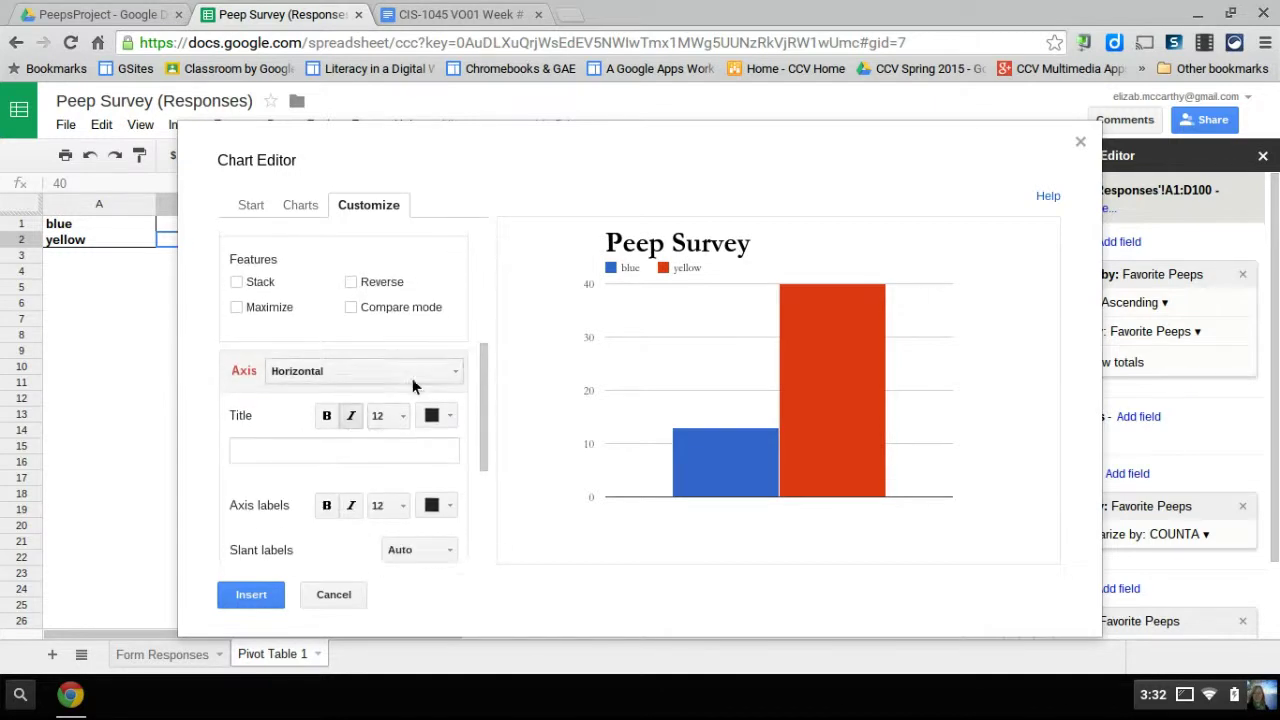
Step: Title the horizontal axis 'peep colors' and the left vertical axis 'numbers votes'
{"action": "left_click", "coordinate": [336, 452]}
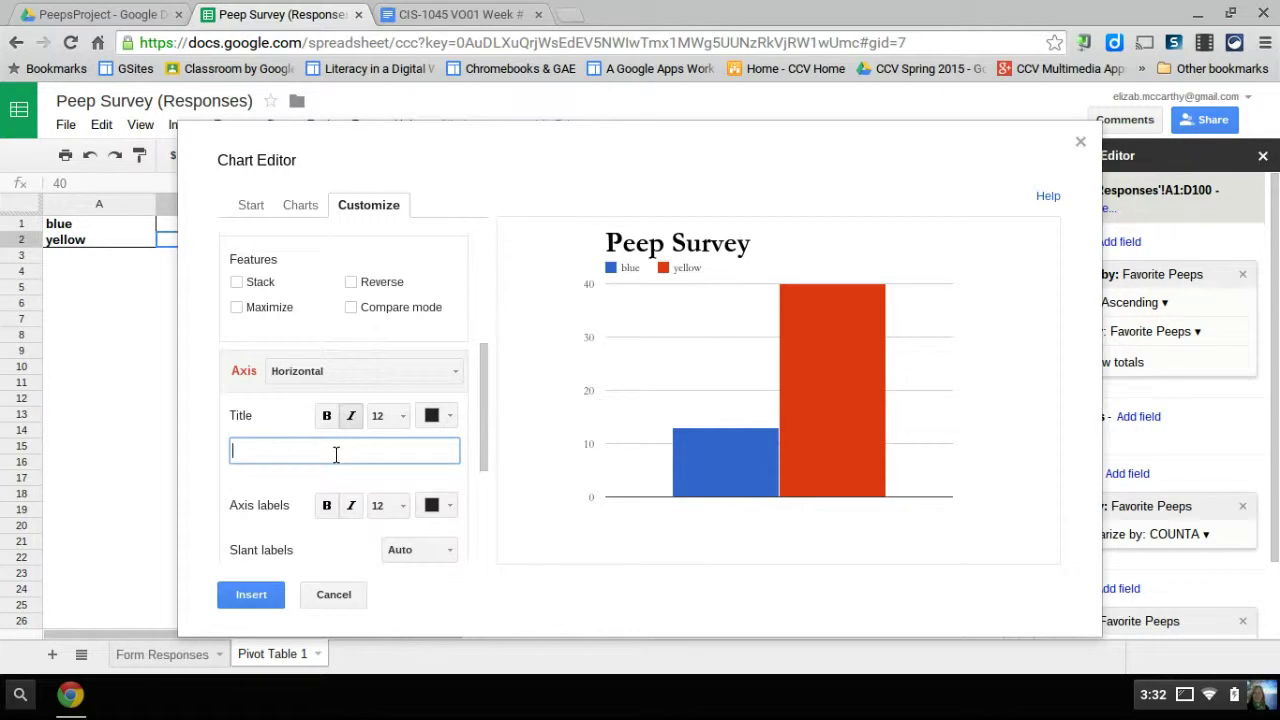
{"action": "type", "text": "peep colors"}
{"action": "left_click", "coordinate": [414, 374]}
{"action": "left_click", "coordinate": [371, 428]}
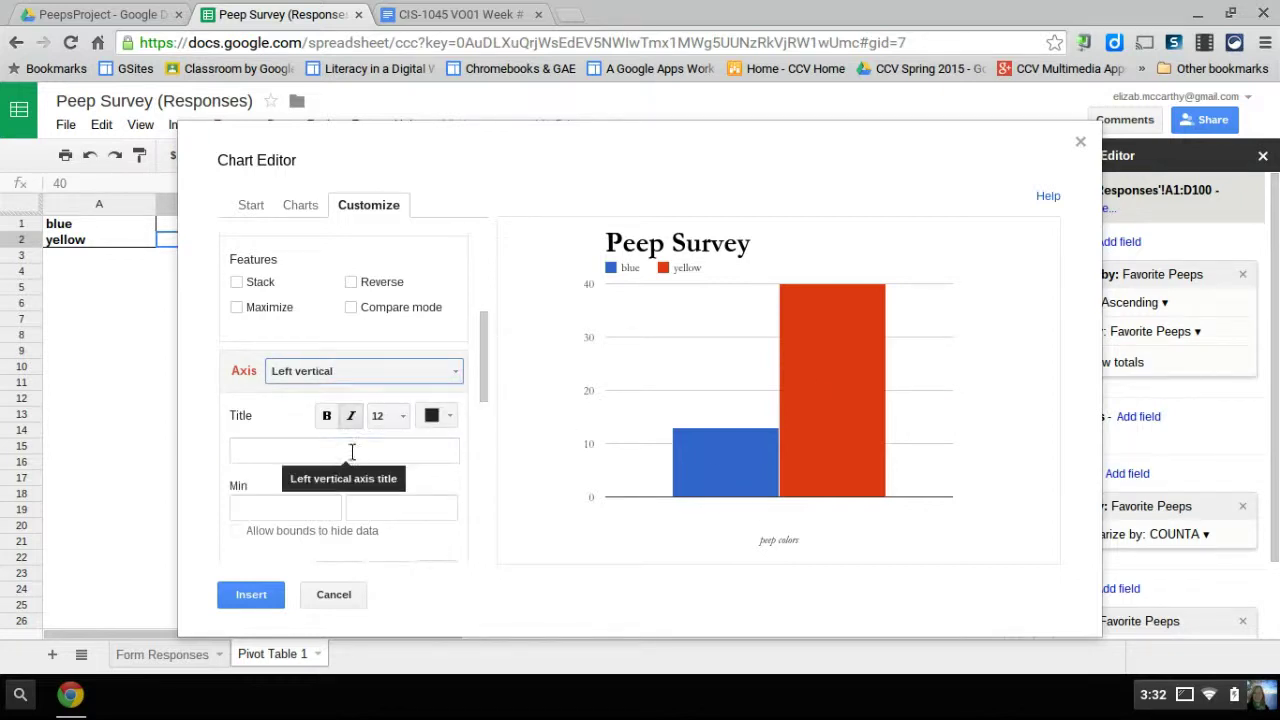
{"action": "left_click", "coordinate": [351, 449]}
{"action": "type", "text": "numbers votes"}
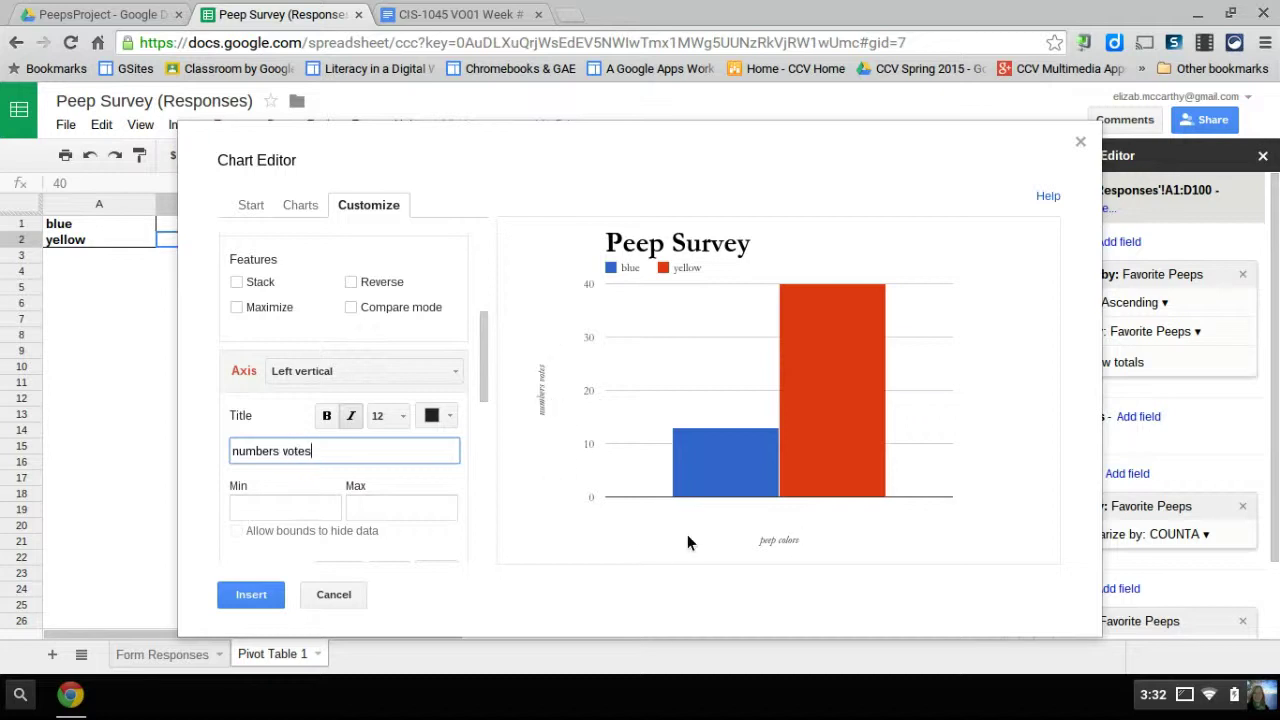
Step: Recolor the yellow data series bar to yellow
{"action": "scroll", "coordinate": [399, 455], "scroll_direction": "down", "scroll_amount": 5}
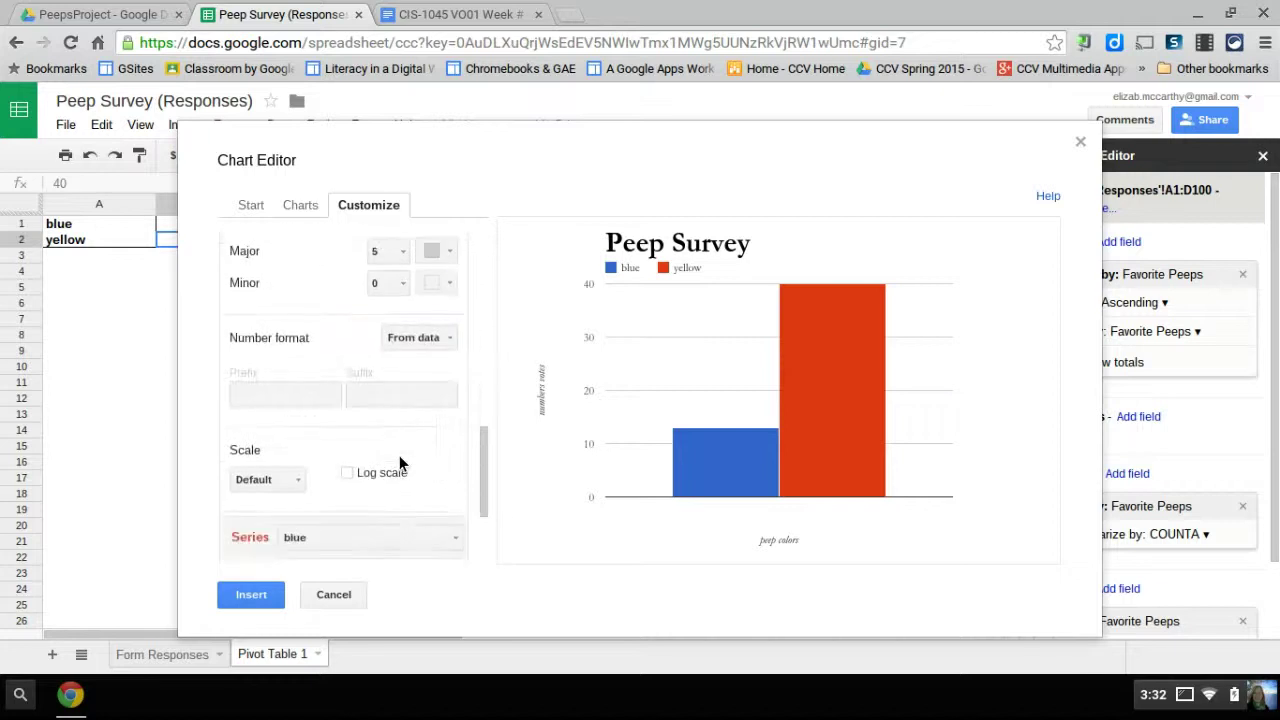
{"action": "scroll", "coordinate": [399, 455], "scroll_direction": "down", "scroll_amount": 2}
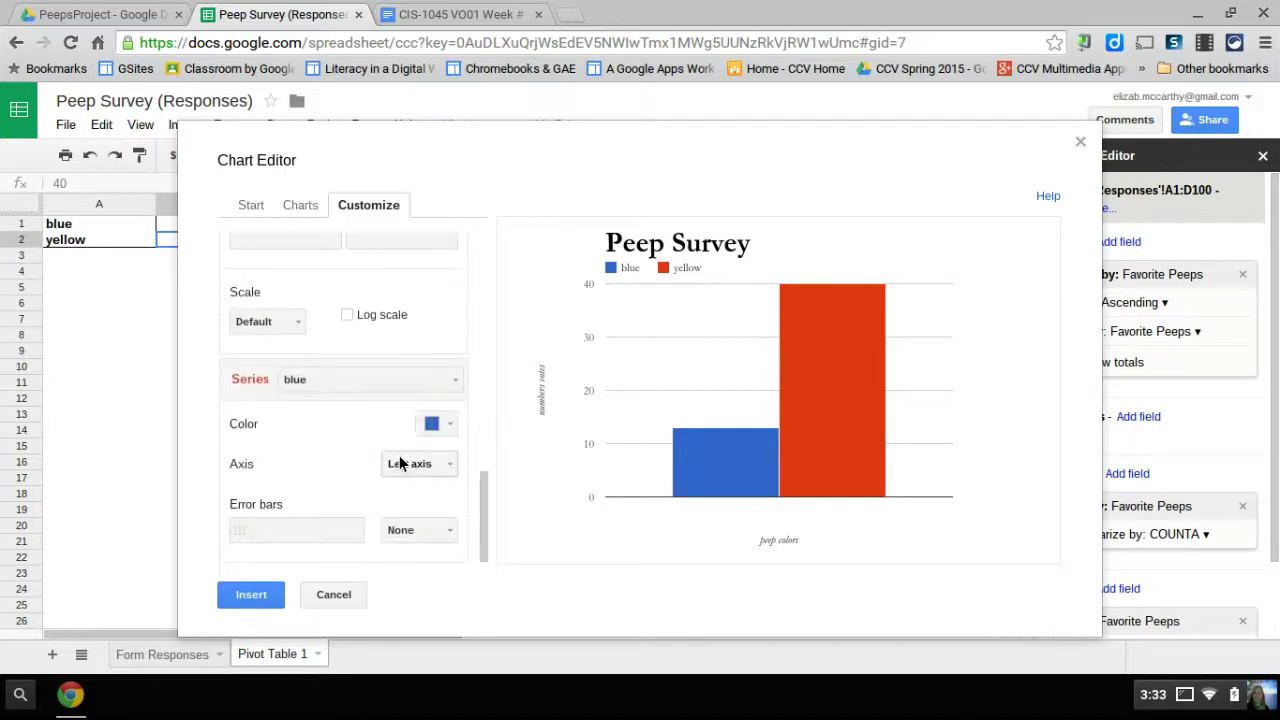
{"action": "left_click", "coordinate": [400, 379]}
{"action": "left_click", "coordinate": [400, 379]}
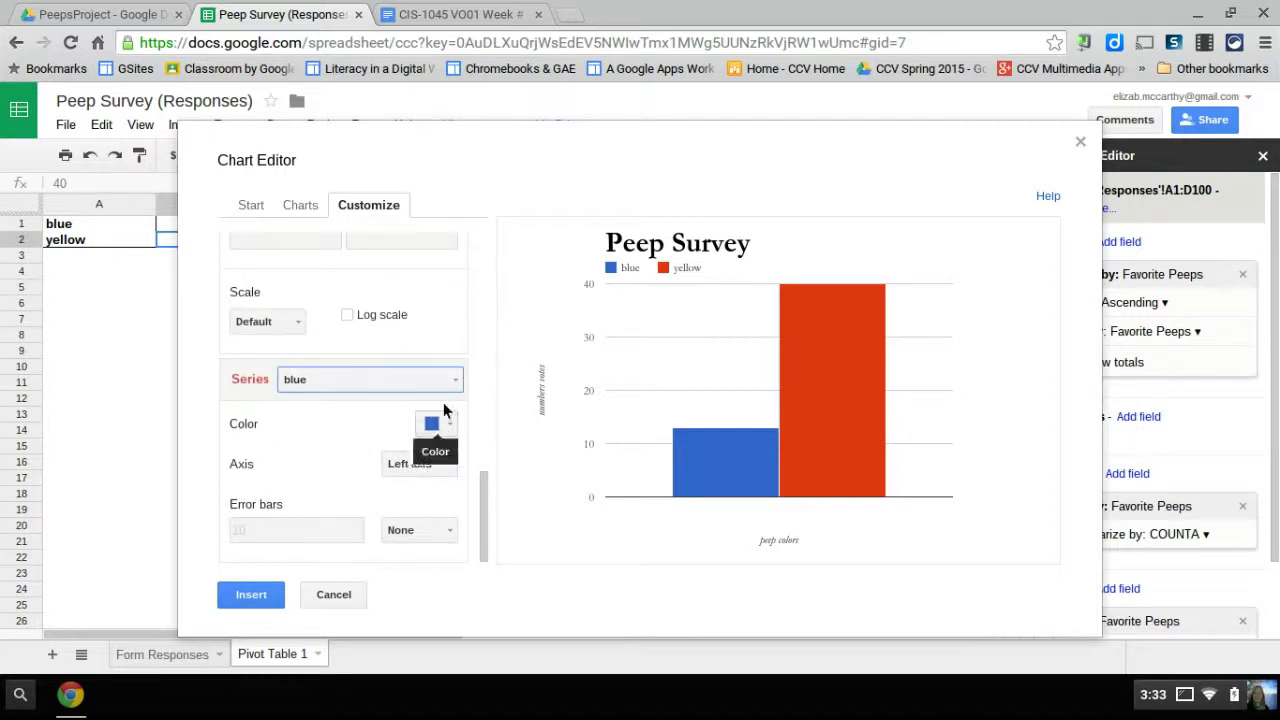
{"action": "left_click", "coordinate": [430, 384]}
{"action": "left_click", "coordinate": [355, 432]}
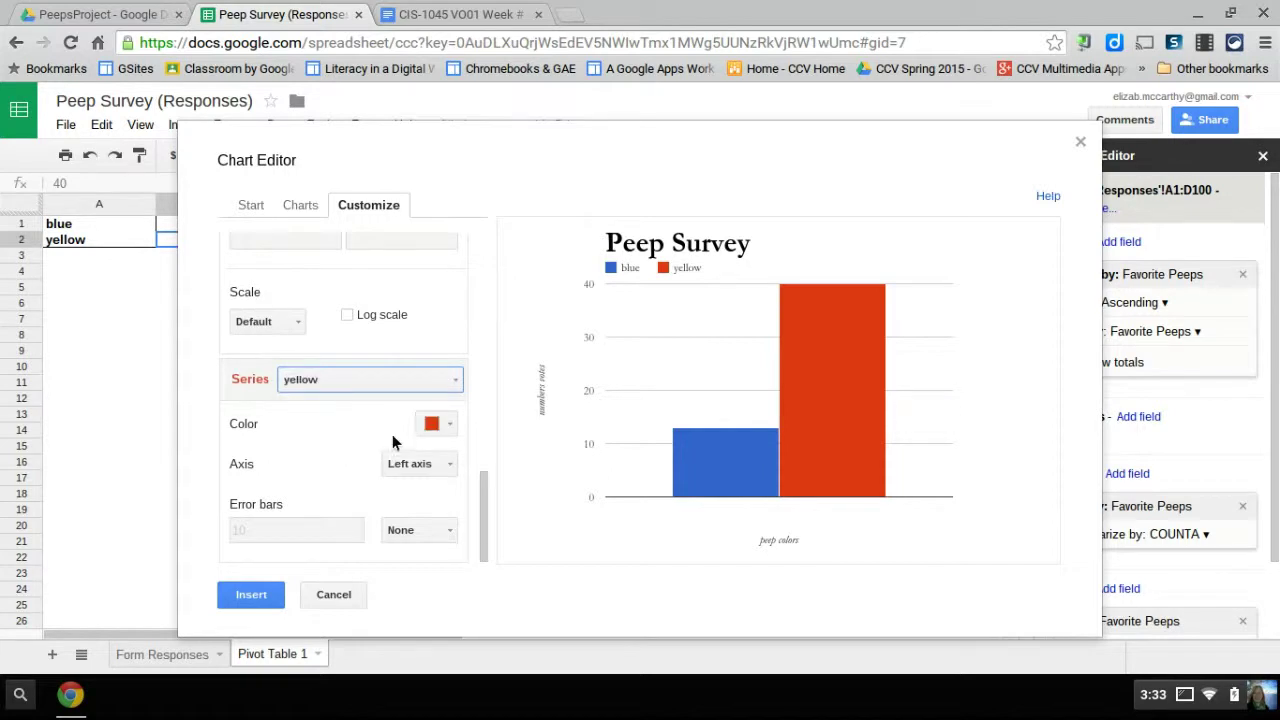
{"action": "left_click", "coordinate": [437, 424]}
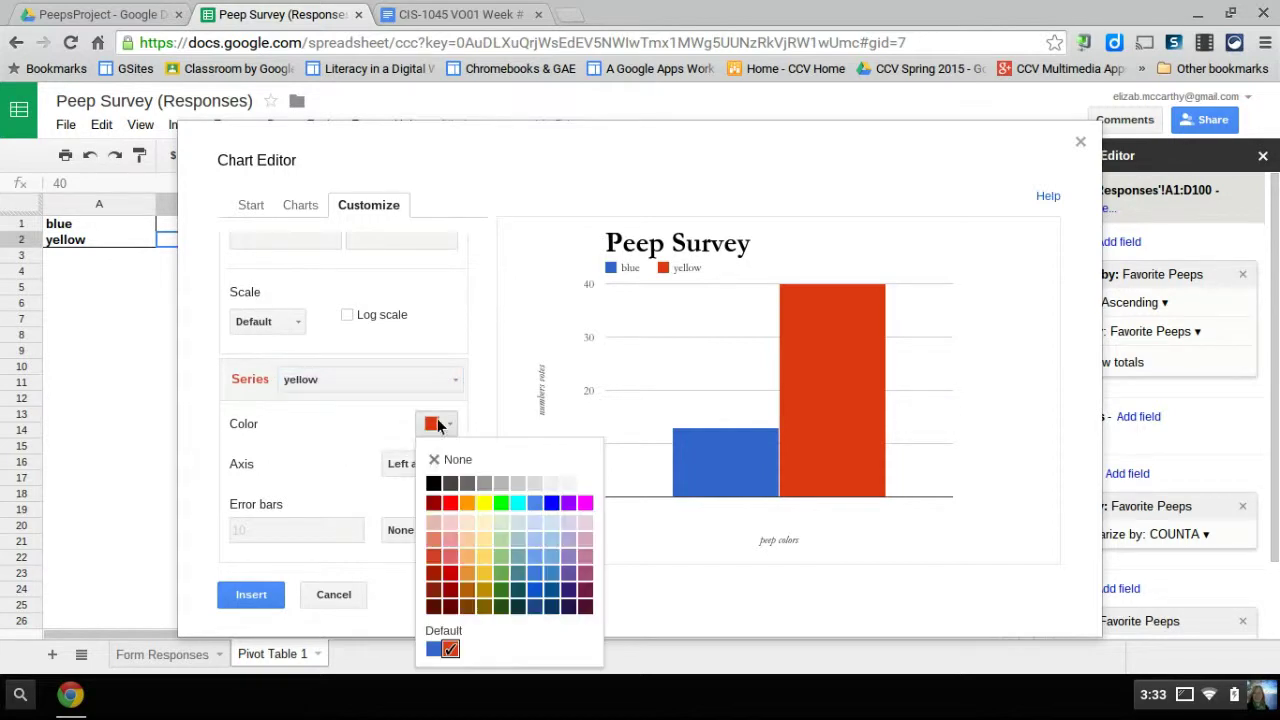
{"action": "left_click", "coordinate": [484, 502]}
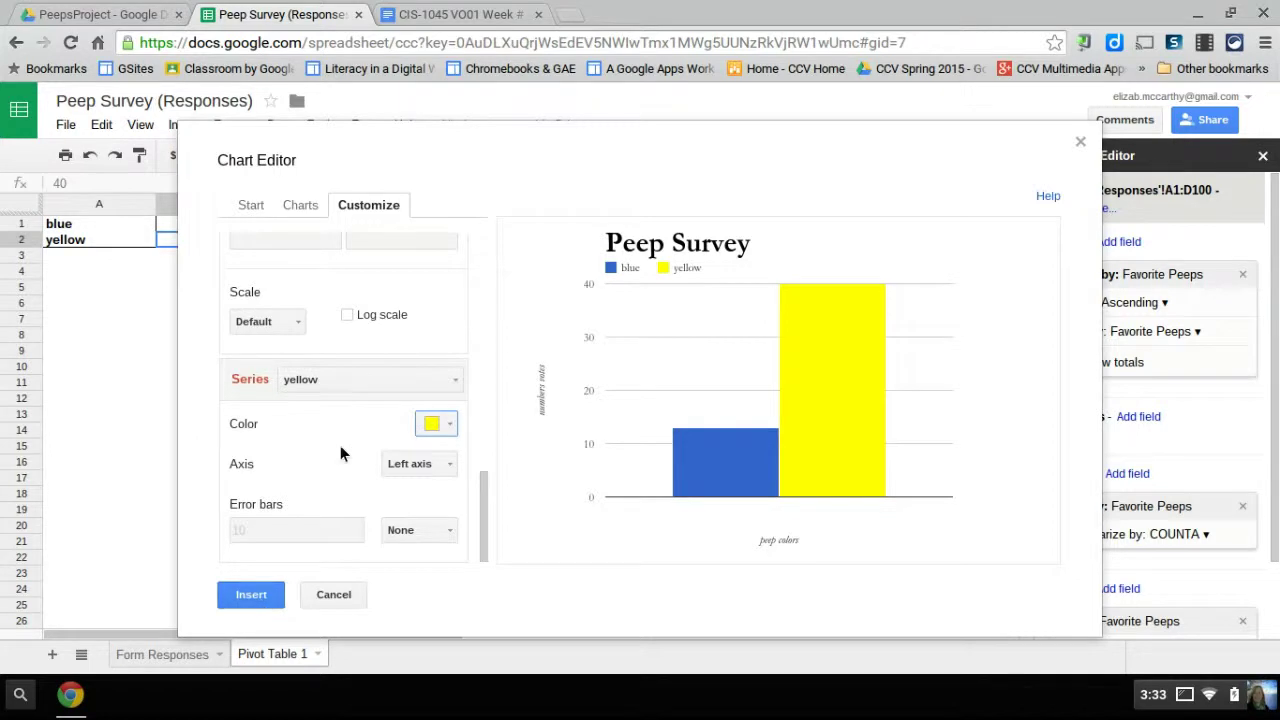
Step: Insert the styled Peep Survey chart and drag it right, beside the blue and yellow counts
{"action": "left_click", "coordinate": [257, 596]}
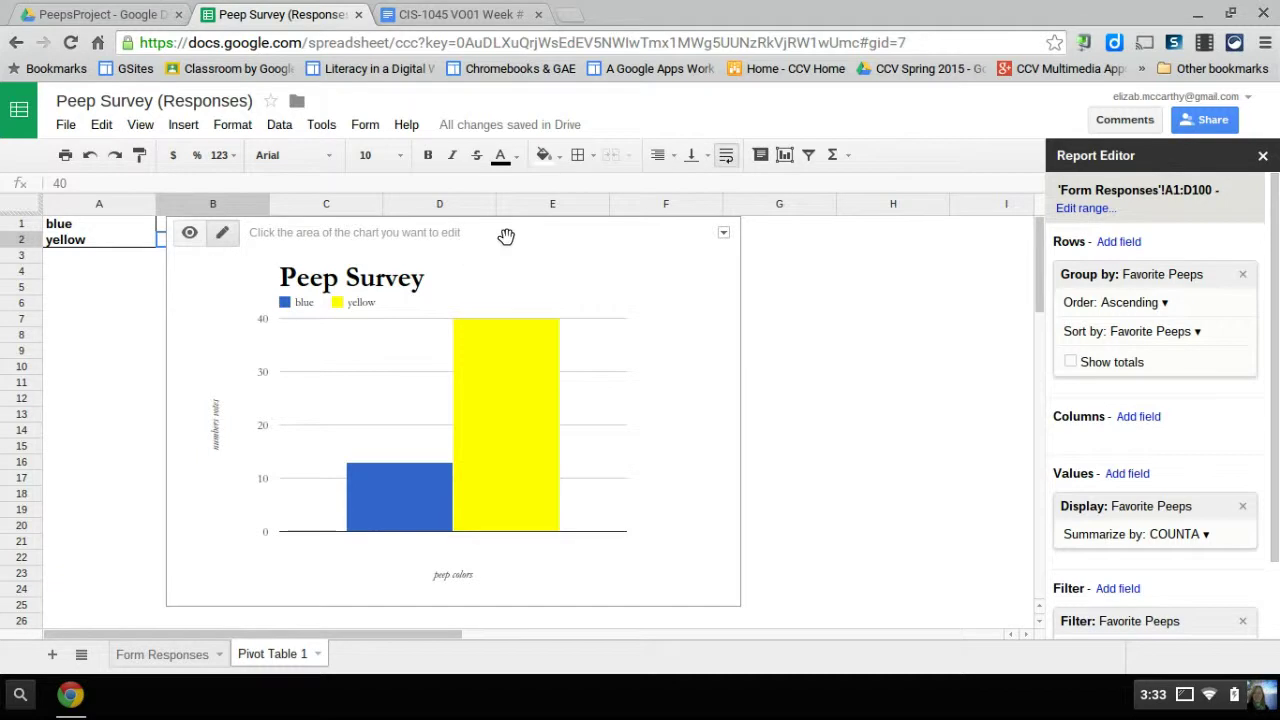
{"action": "left_click_drag", "start_coordinate": [506, 236], "coordinate": [695, 241]}
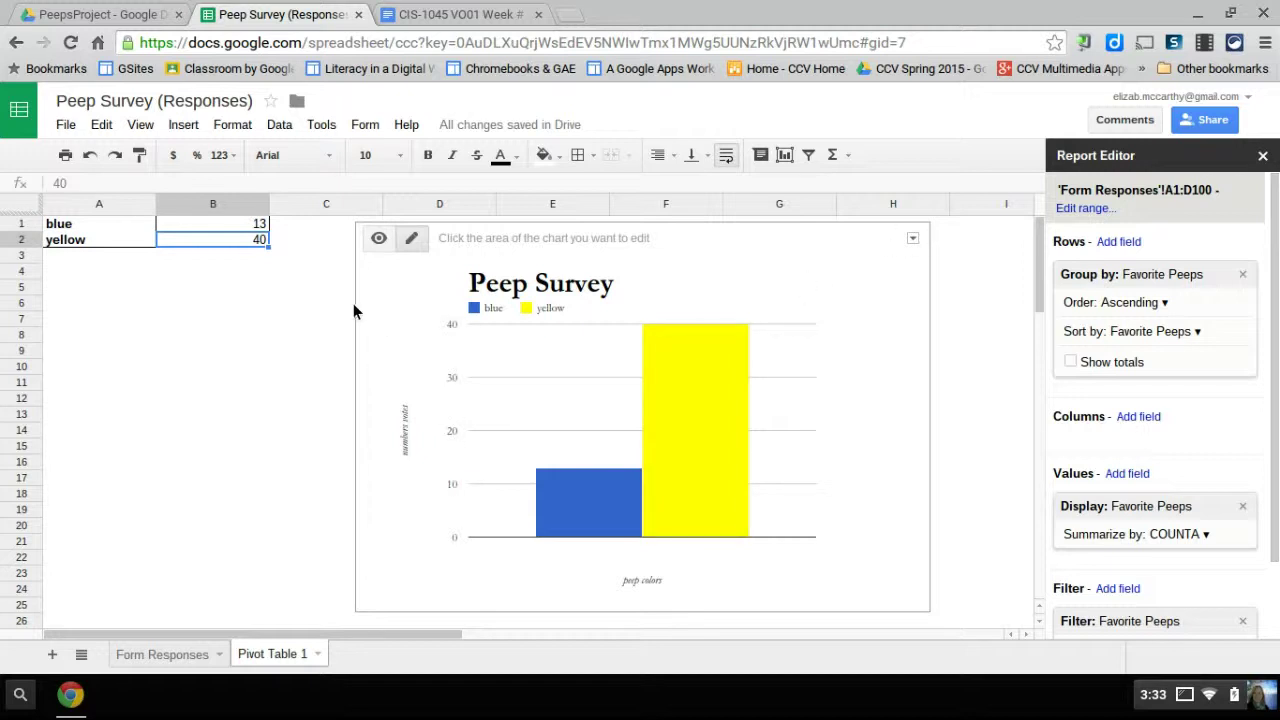
{"action": "left_click", "coordinate": [913, 239]}
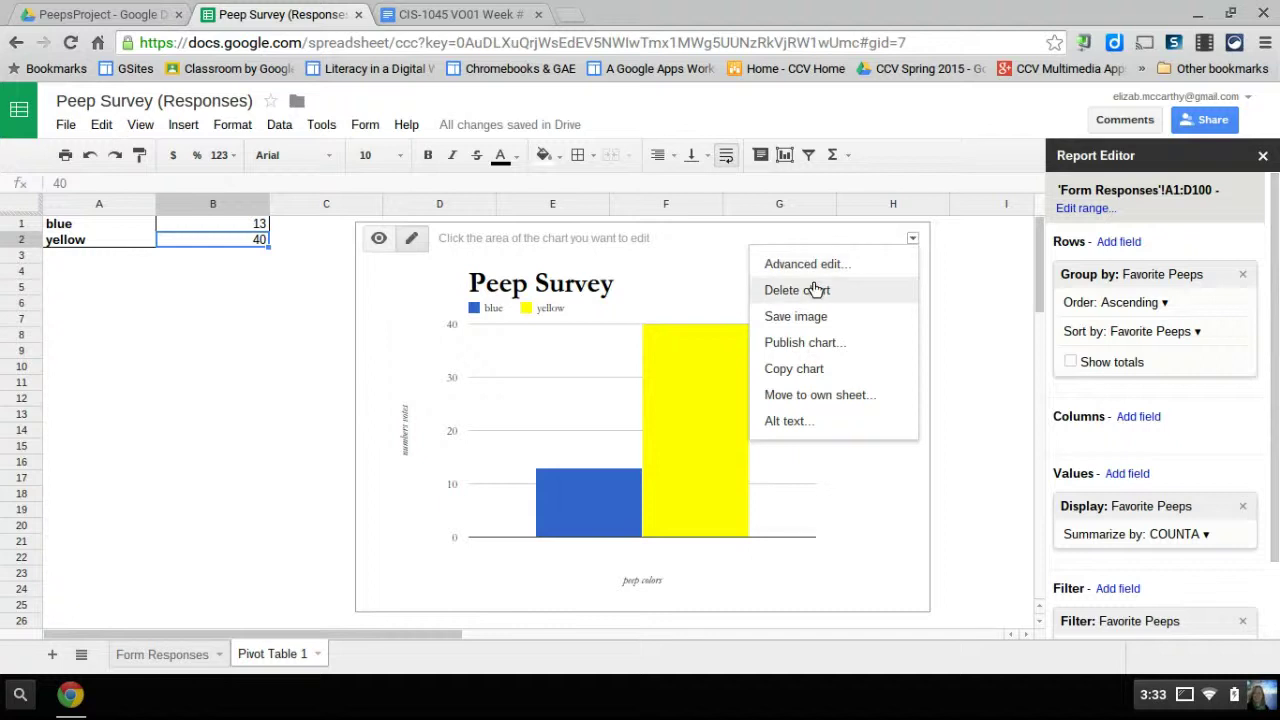
{"action": "left_click", "coordinate": [800, 342]}
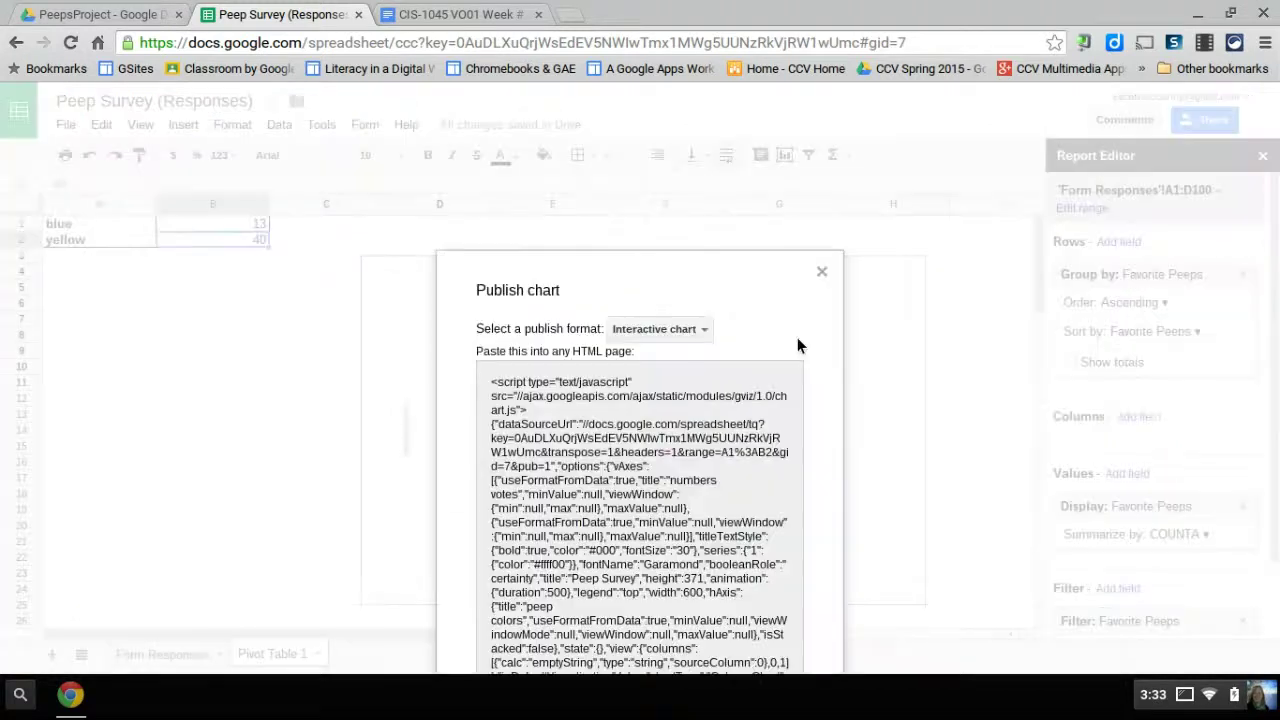
{"action": "left_click", "coordinate": [675, 330]}
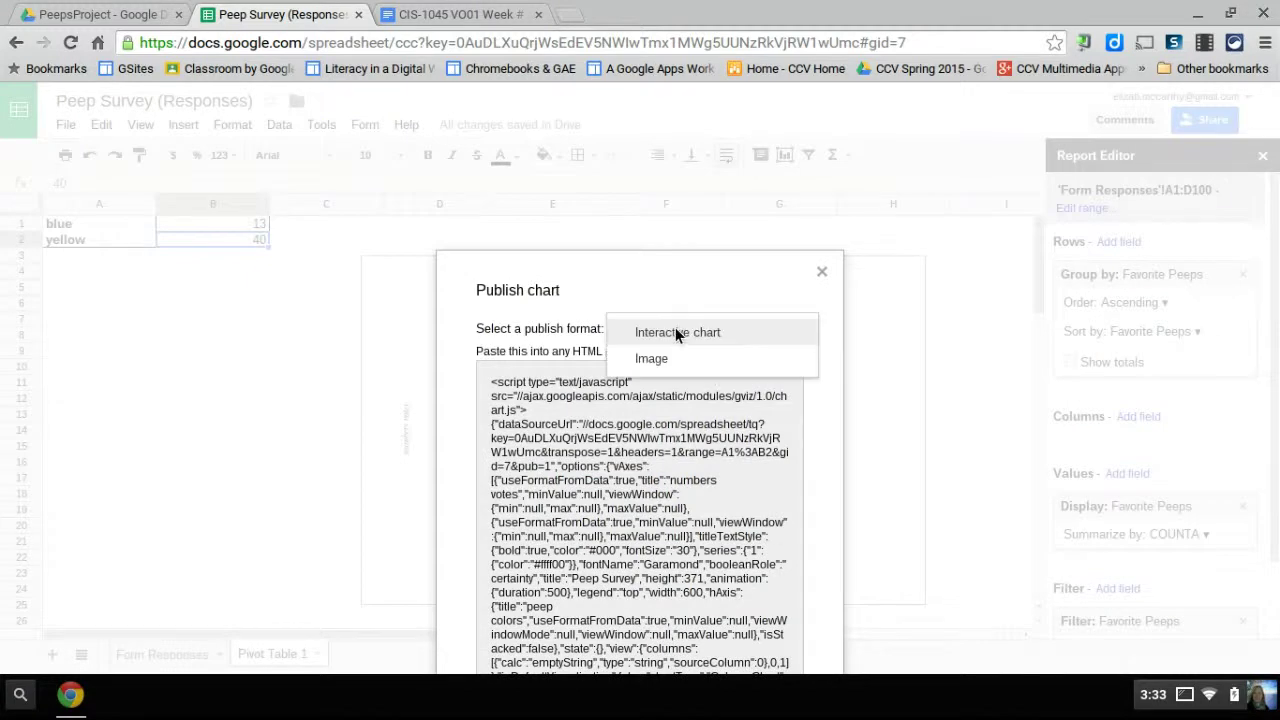
{"action": "left_click", "coordinate": [675, 330]}
{"action": "left_click", "coordinate": [696, 390]}
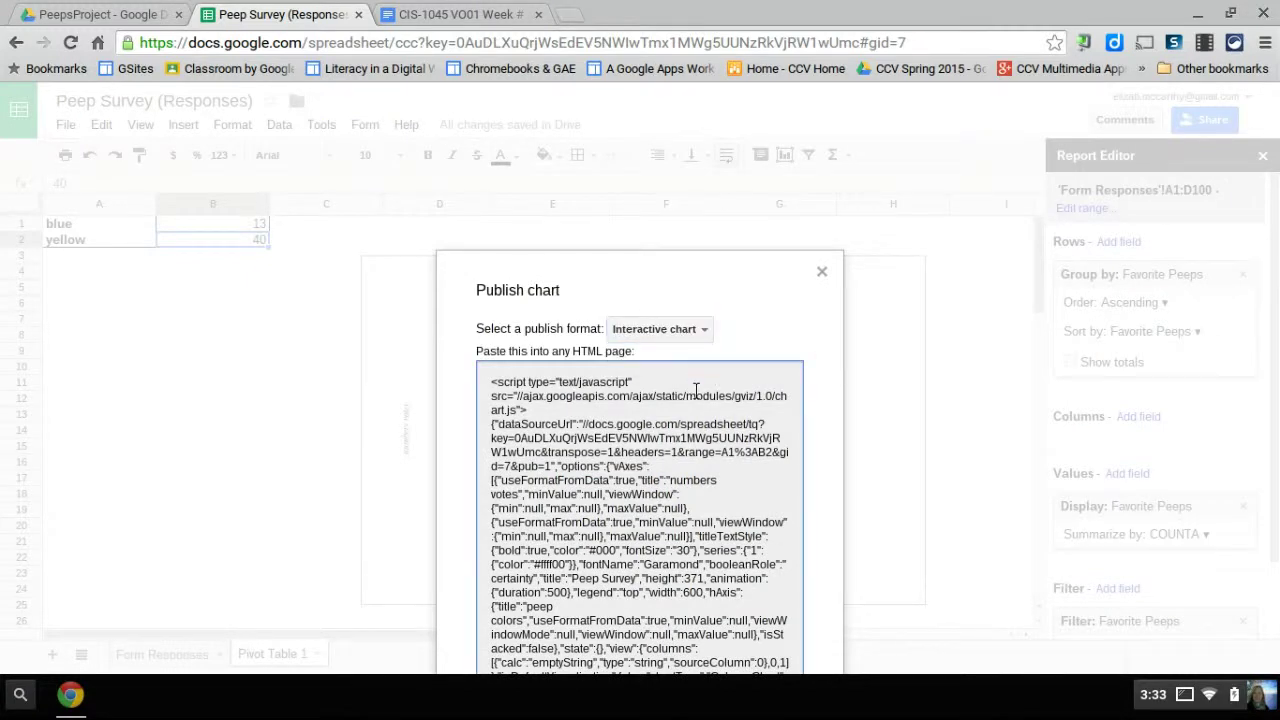
{"action": "key", "text": "ctrl+a"}
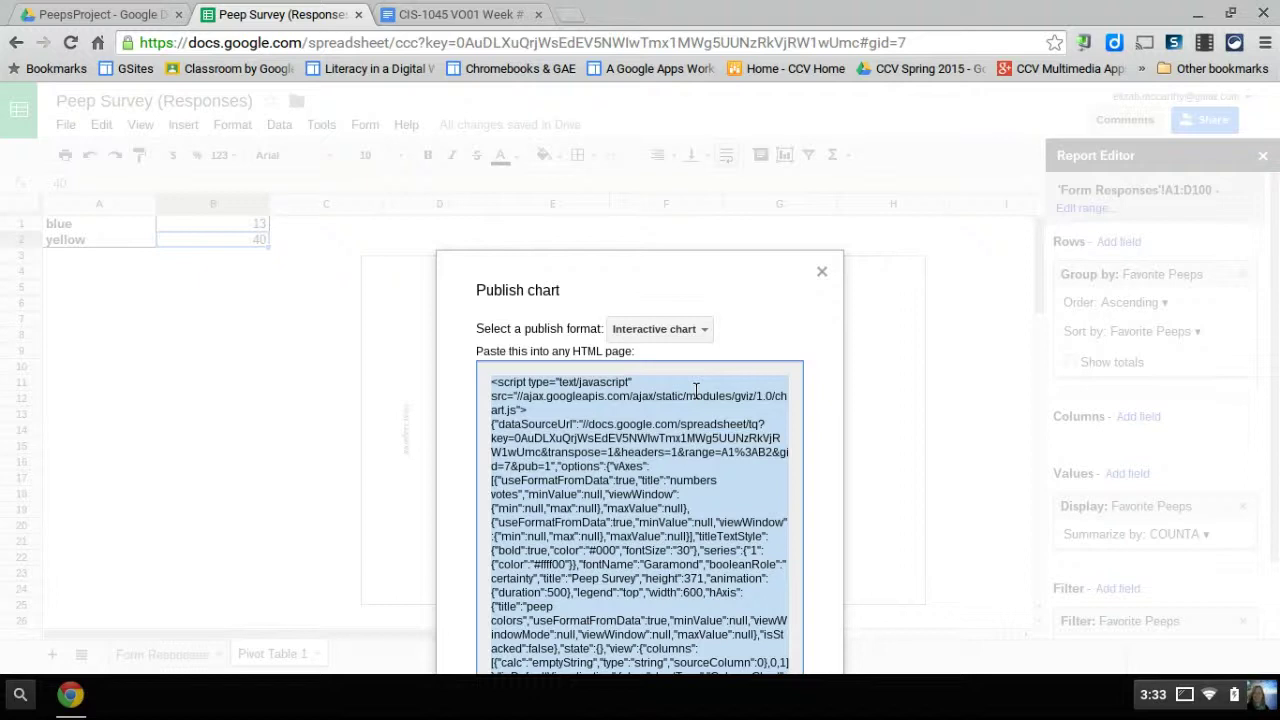
{"action": "left_click", "coordinate": [821, 273]}
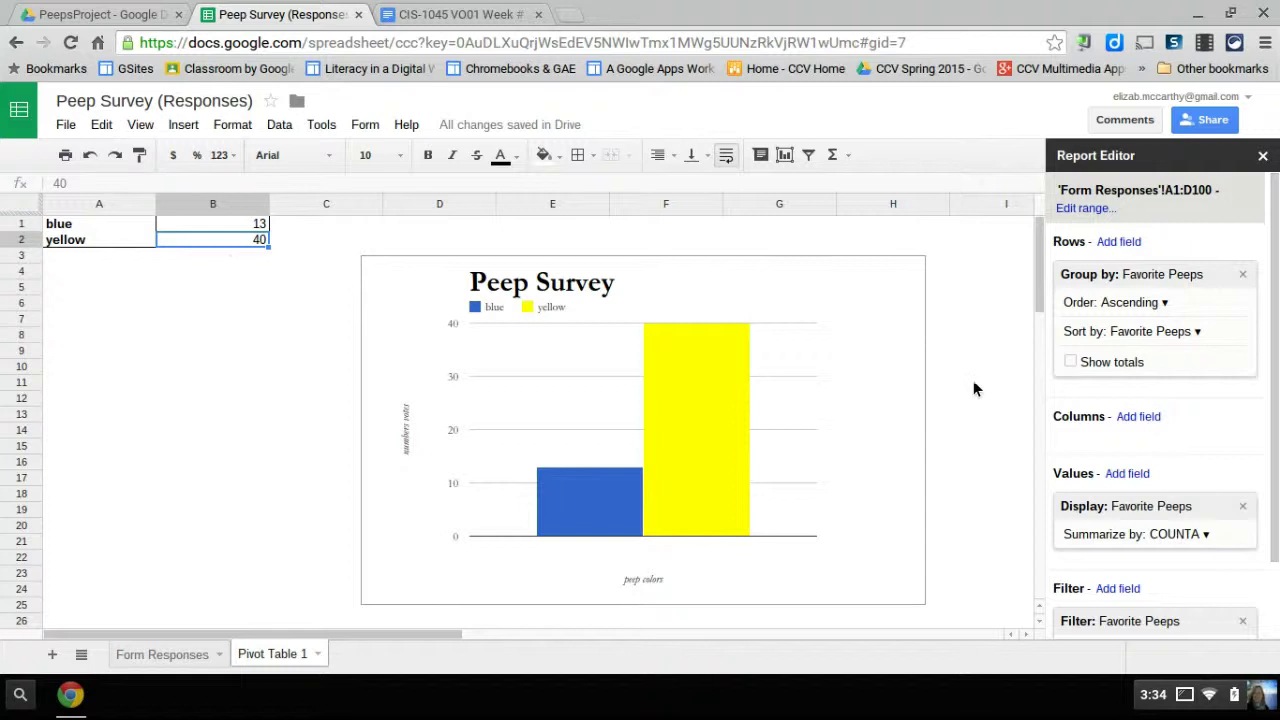
Step: Turn Show totals back on so a Grand Total of 53 appears below blue and yellow
{"action": "left_click", "coordinate": [1069, 363]}
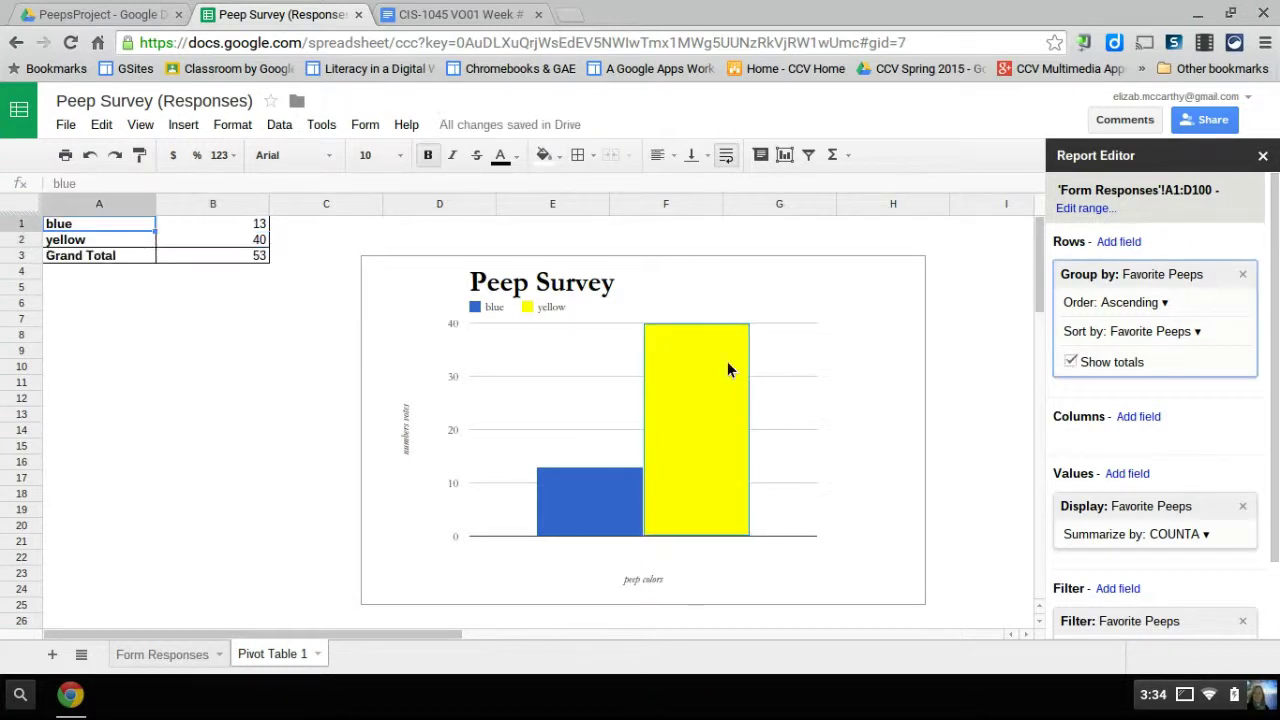